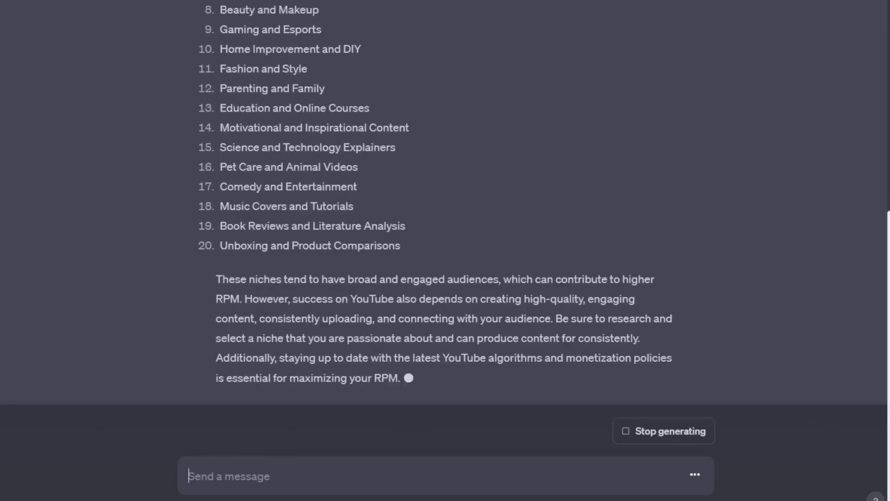
# Step: Ask ChatGPT for 50 unique suggestions for a Youtube channel being opened in the Personal development and Self Improvement niche
pyautogui.scroll(3, 445, 231)
pyautogui.scroll(2, 445, 232)
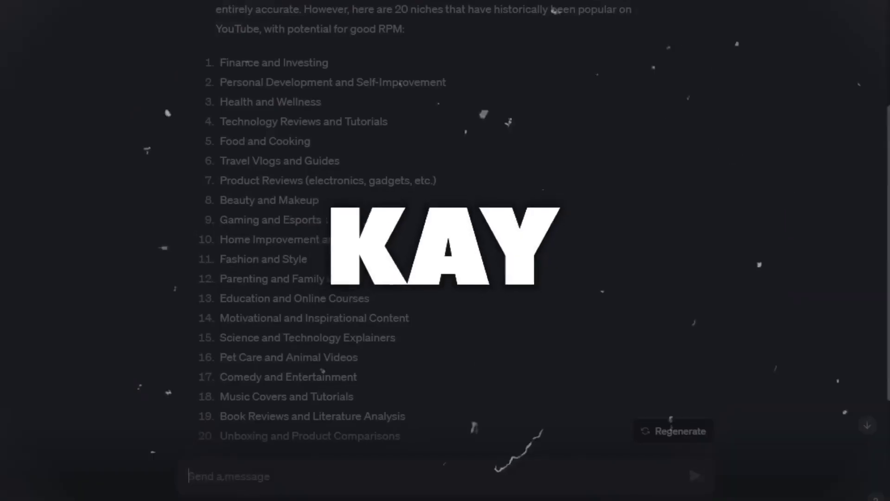
pyautogui.scroll(-1, 445, 232)
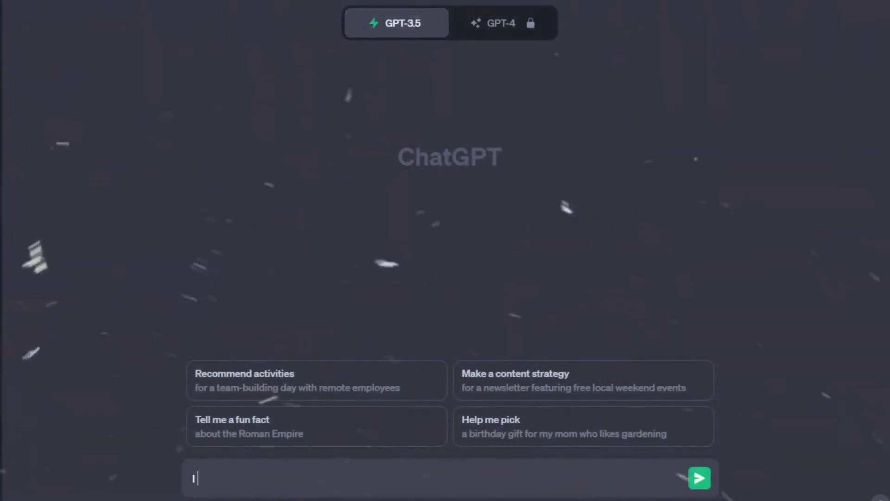
pyautogui.write('Op')
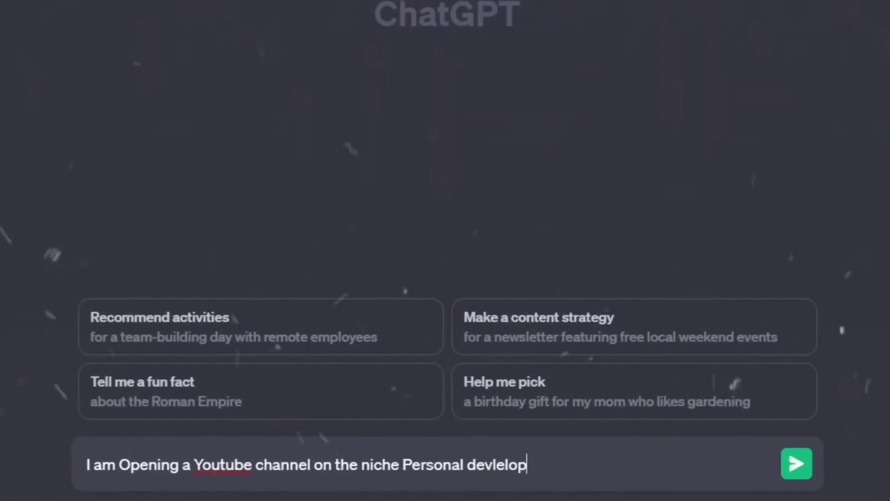
pyautogui.write('uggest me 50 Unique')
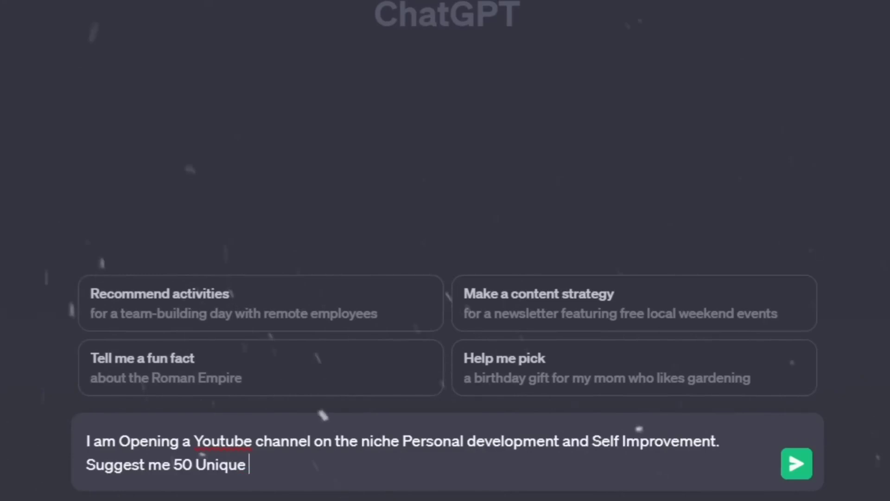
pyautogui.write(' niche.')
pyautogui.press('Return')
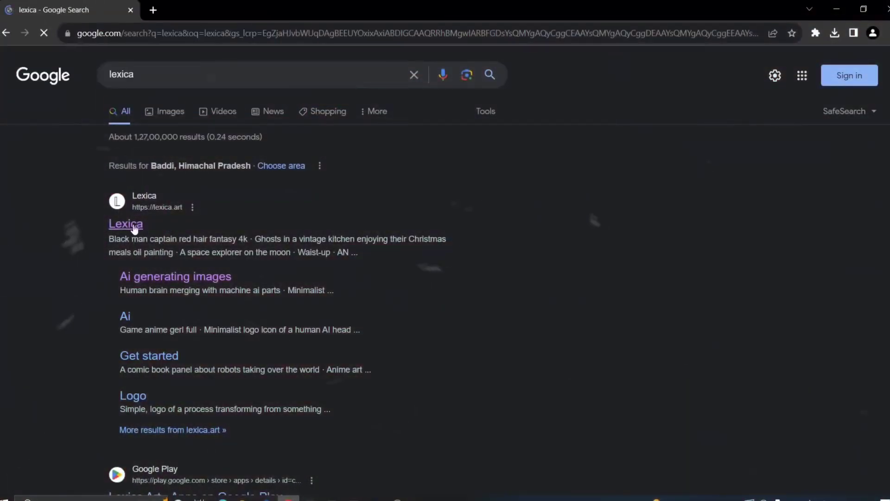
# Step: Go to the Lexica site from the Google results and search its images for "powerful man"
pyautogui.click(120, 210)
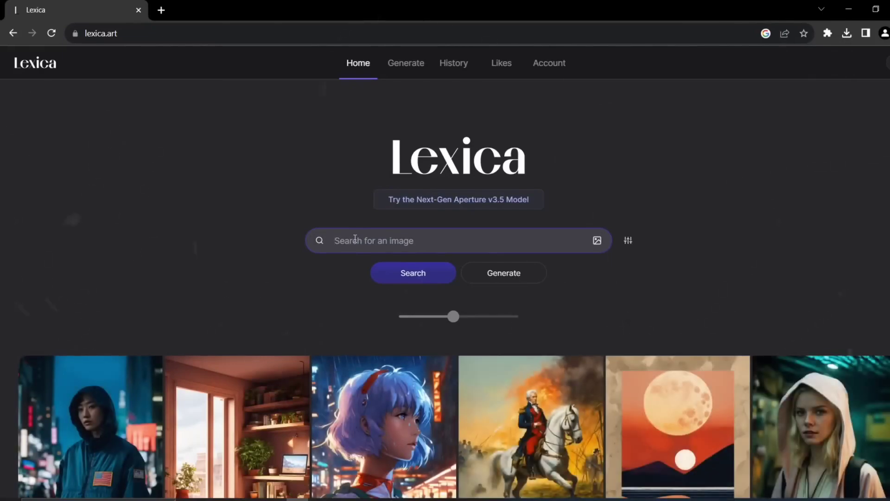
pyautogui.write('powerfu')
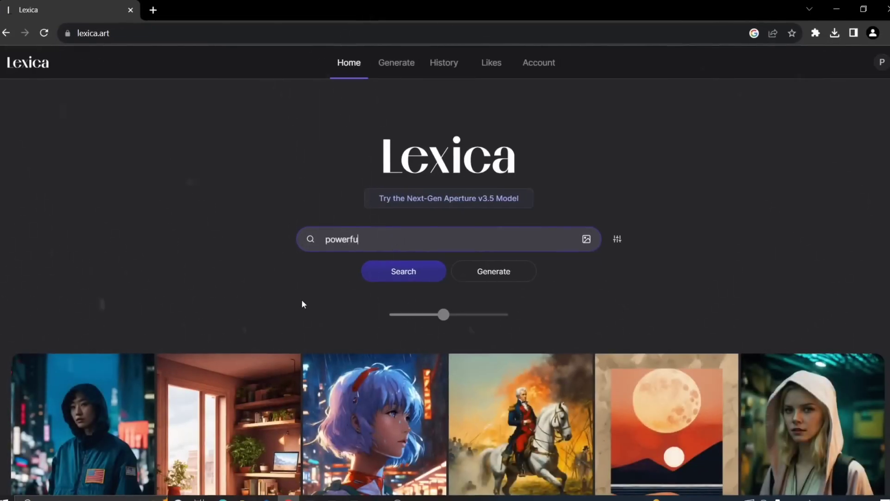
pyautogui.write('l man')
pyautogui.press('Return')
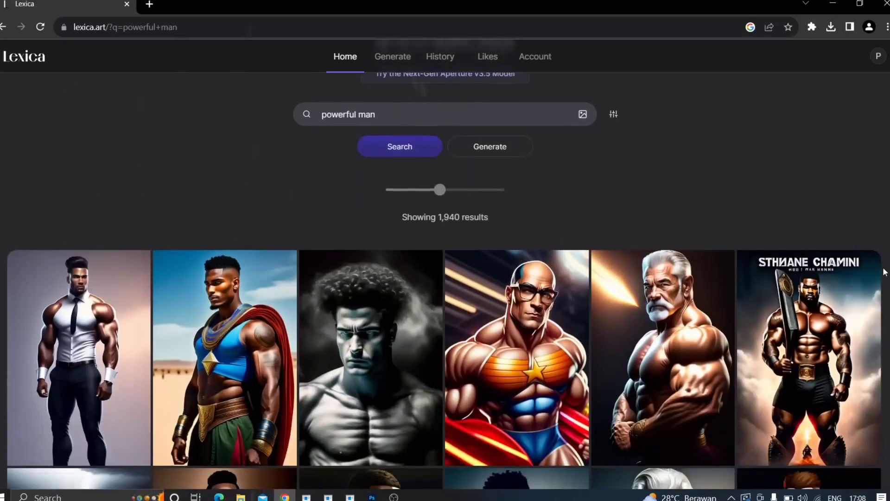
# Step: Browse the "powerful man" images, open the "Muscular old guy warrior" picture and download it
pyautogui.scroll(-8, 886, 272)
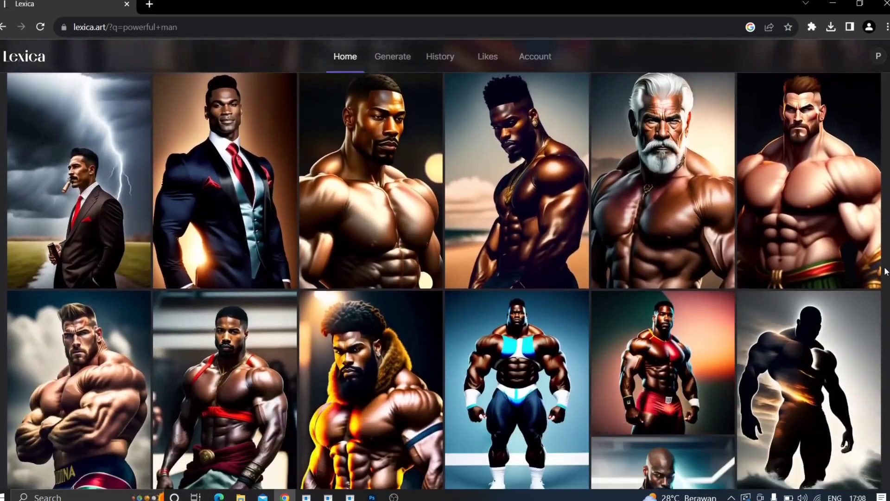
pyautogui.scroll(-8, 885, 272)
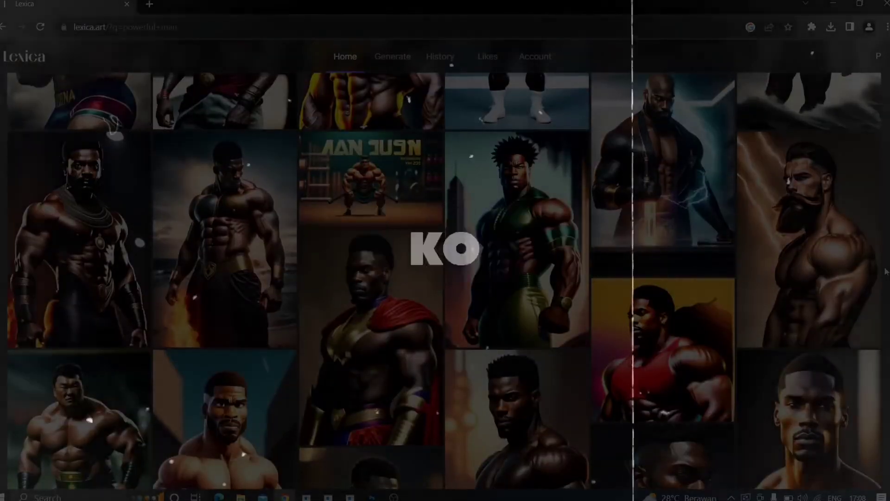
pyautogui.scroll(-10, 886, 273)
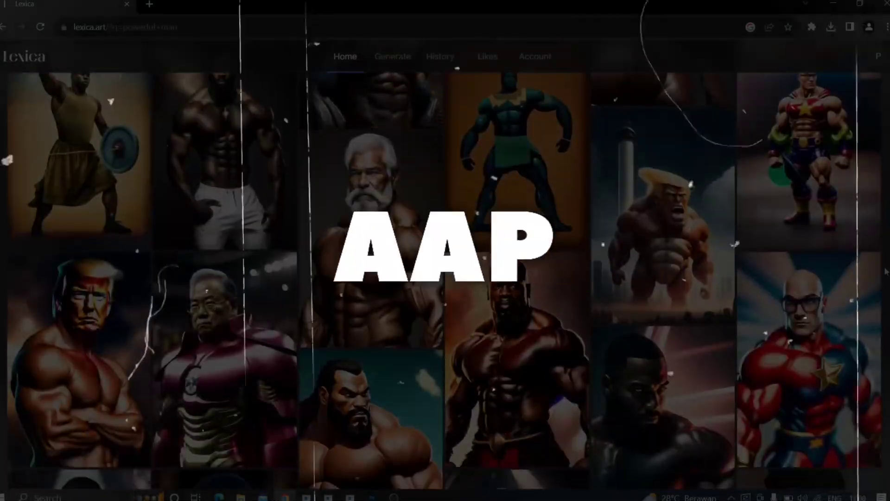
pyautogui.scroll(-8, 887, 272)
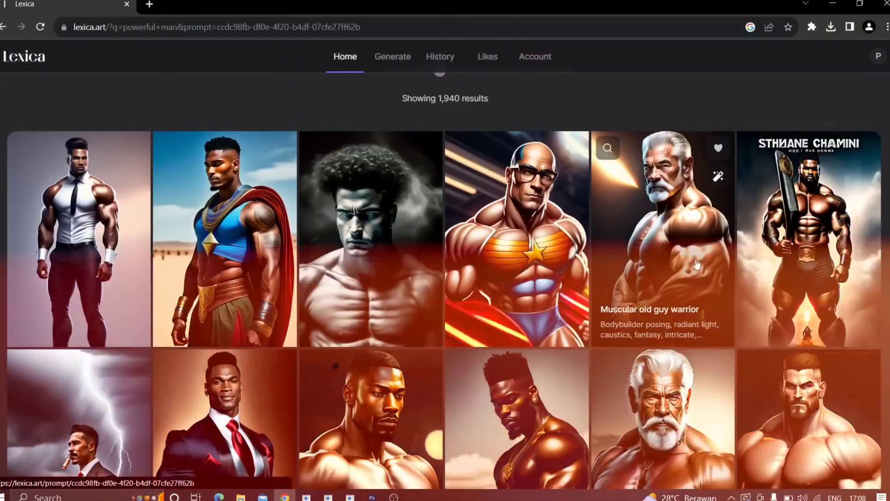
pyautogui.click(711, 287)
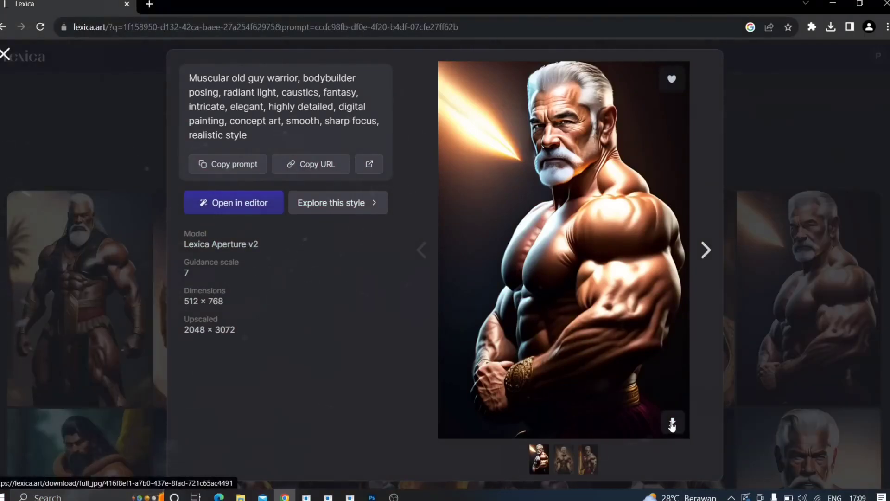
# Step: Open pfpmaker.com in a new browser tab
pyautogui.click(150, 5)
pyautogui.write('pfp')
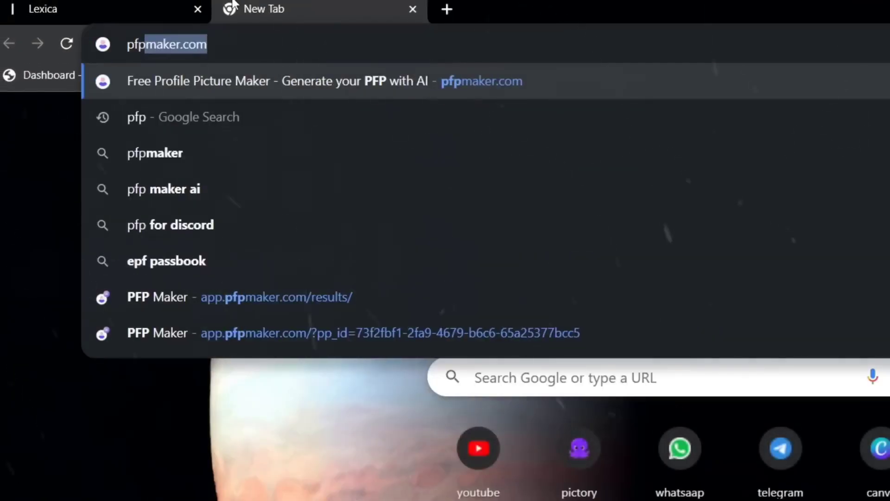
pyautogui.press('Return')
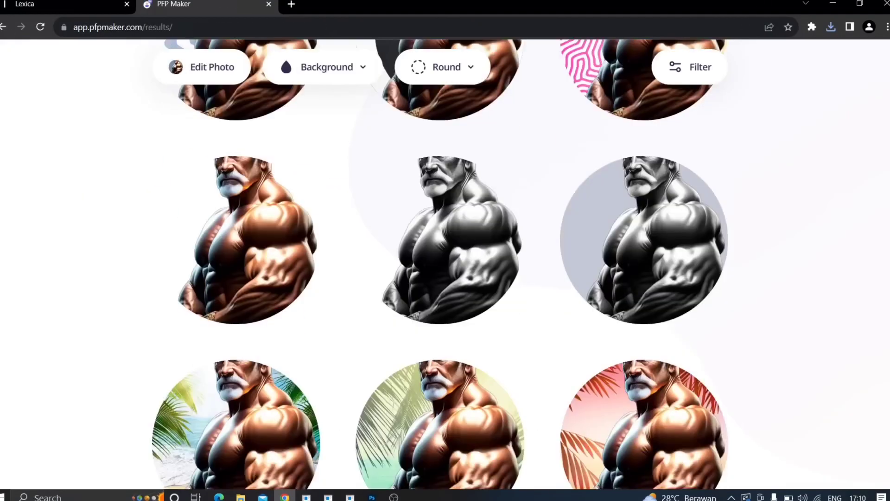
# Step: Open the black-and-white warrior profile picture with the plain grey-blue background in the editor and download it
pyautogui.scroll(-10, 441, 265)
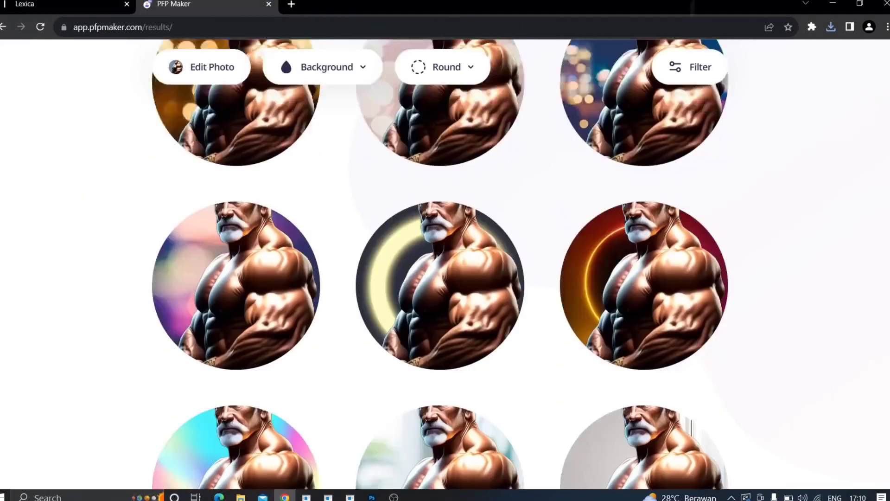
pyautogui.scroll(-10, 616, 357)
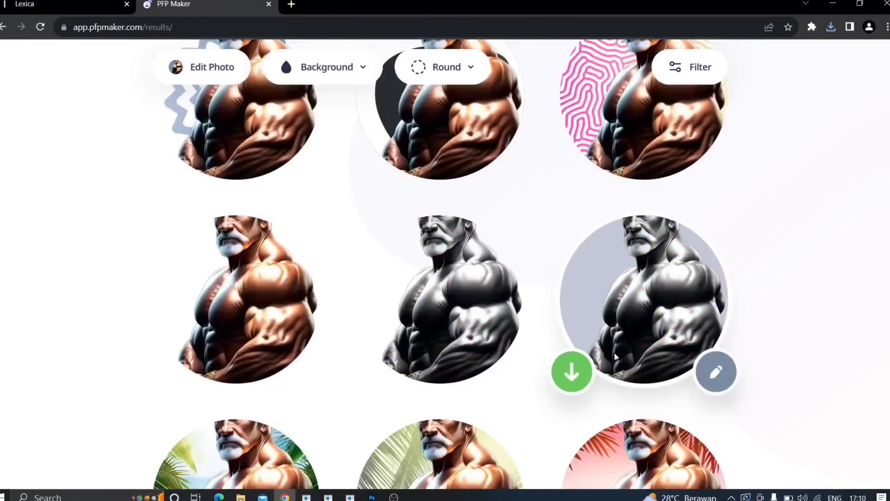
pyautogui.click(716, 372)
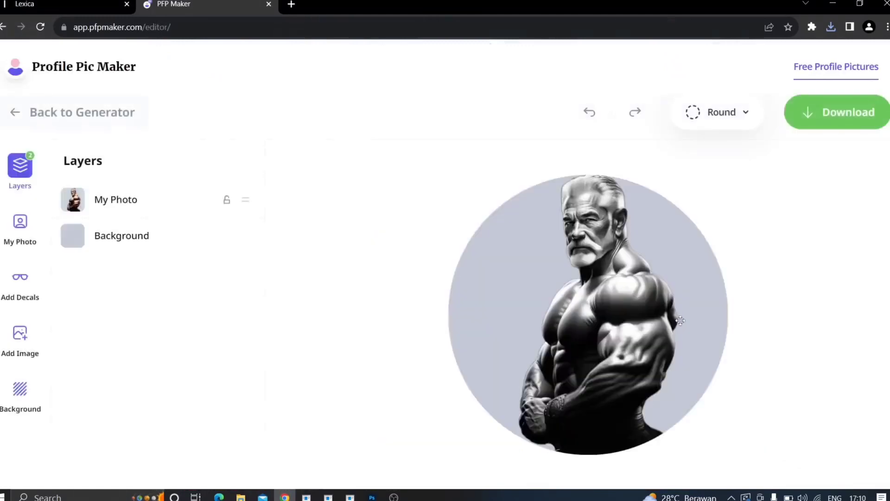
pyautogui.click(837, 112)
pyautogui.click(748, 55)
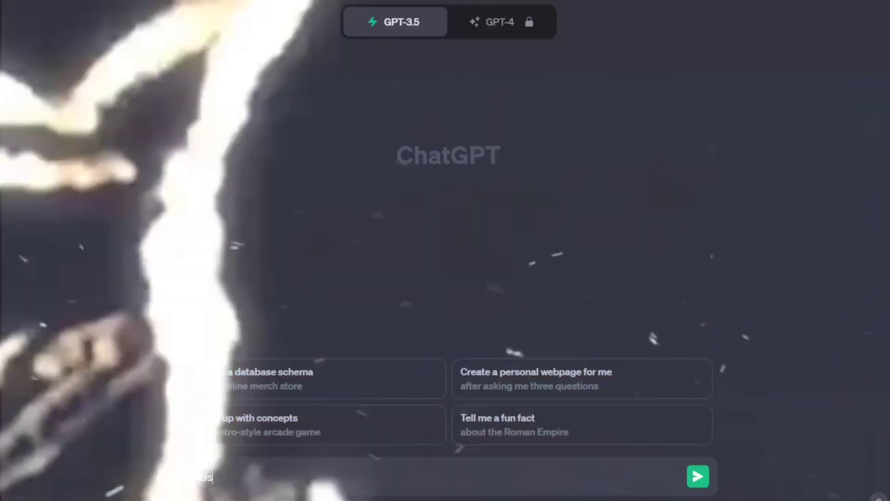
# Step: Switch to ChatGPT and ask for the most searched topics on Youtube, covering self-improvement and personal development as well as productivity hacks
pyautogui.write('Most searched t')
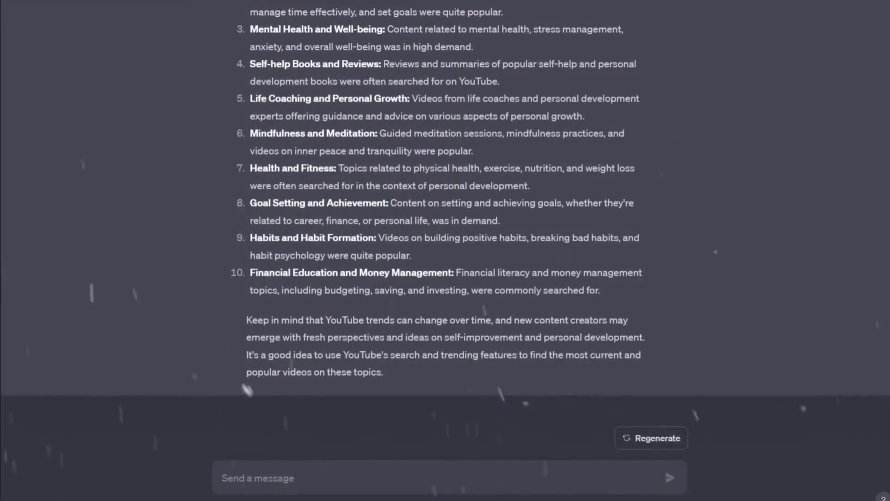
pyautogui.write('earched topic on Youtube')
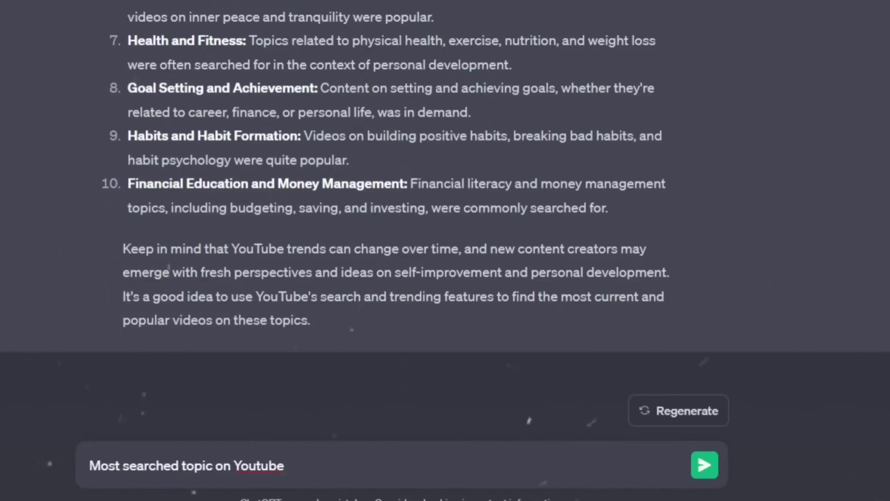
pyautogui.press('Return')
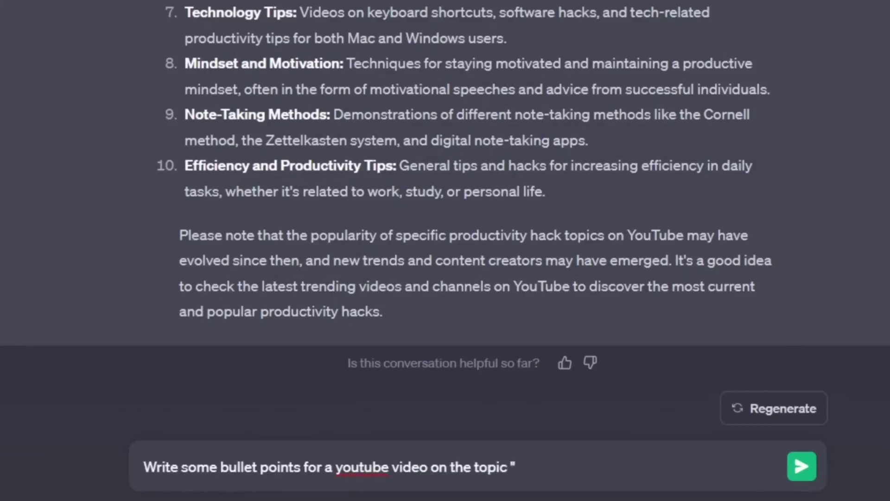
# Step: Ask ChatGPT, acting as a personal development Youtuber, for a detailed script on "HOW TO DO TIME MANAGEMENT" with all the strategies that increase productivity
pyautogui.write('nagement and that helps in increase productivity')
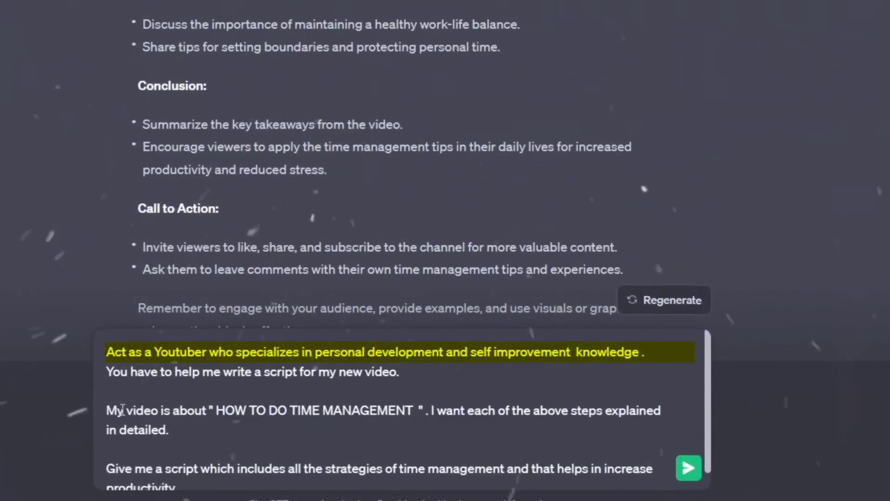
pyautogui.scroll(1, 140, 449)
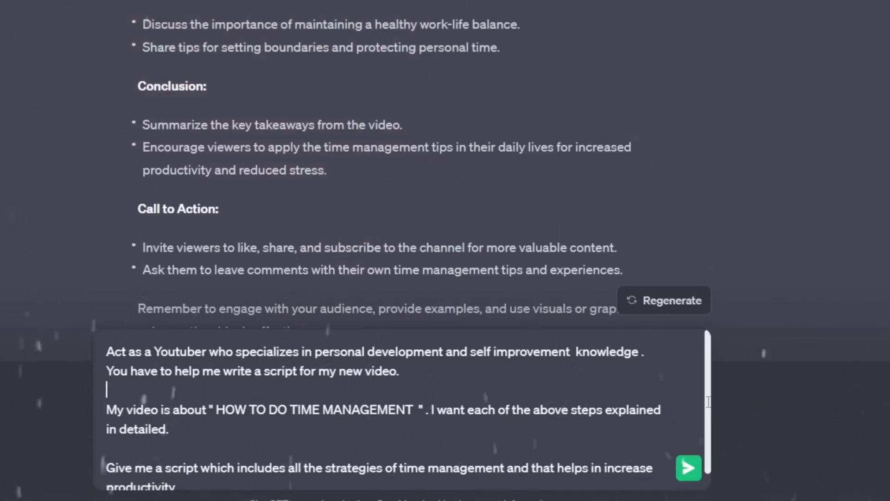
pyautogui.moveTo(709, 401); pyautogui.dragTo(709, 421)
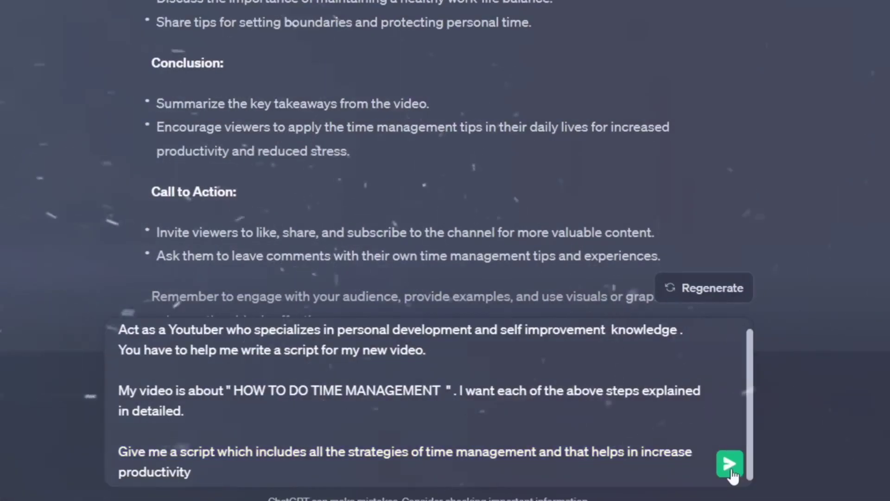
pyautogui.click(689, 468)
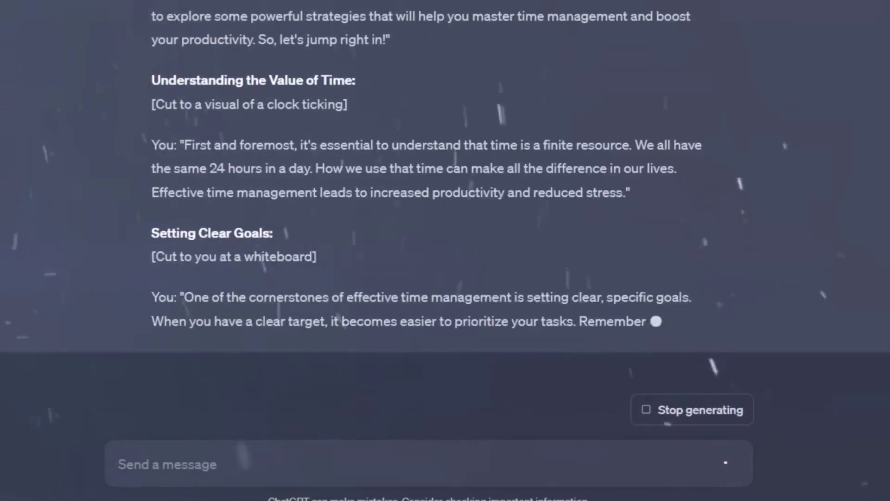
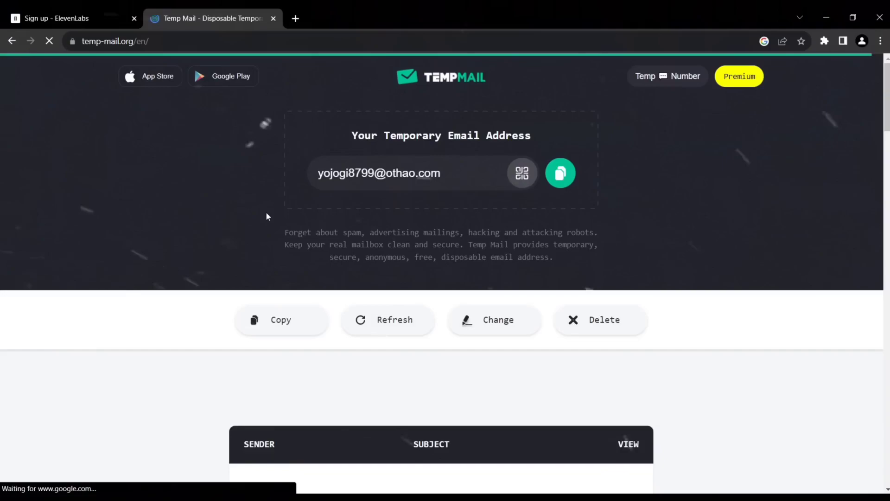
# Step: Copy the temporary email address from Temp Mail, enter it in the ElevenLabs sign-up form and move to the password field
pyautogui.click(560, 173)
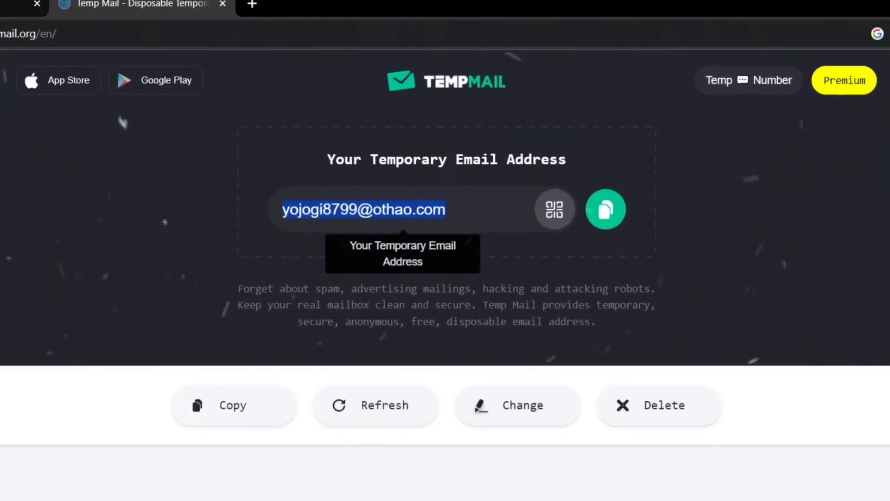
pyautogui.click(18, 5)
pyautogui.click(735, 206)
pyautogui.hotkey('ctrl', 'v')
pyautogui.click(683, 249)
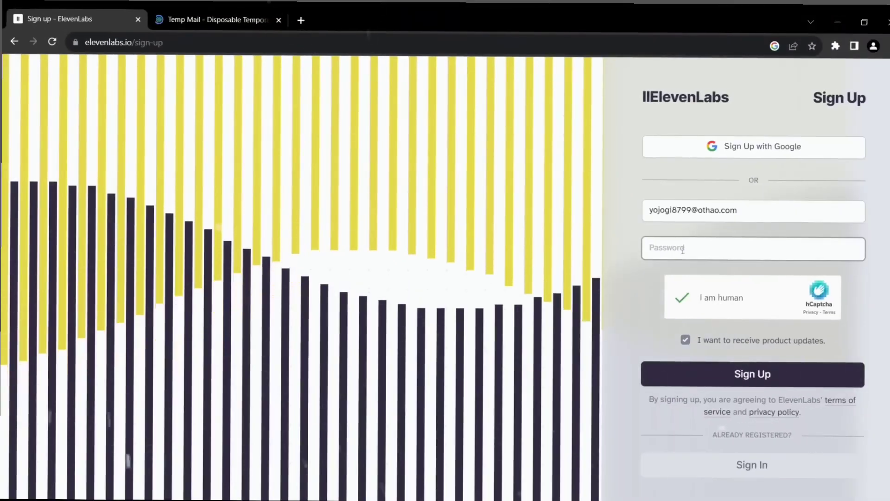
# Step: Open the ElevenLabs verification message in the Temp Mail inbox and verify the email address from it
pyautogui.click(218, 19)
pyautogui.click(375, 257)
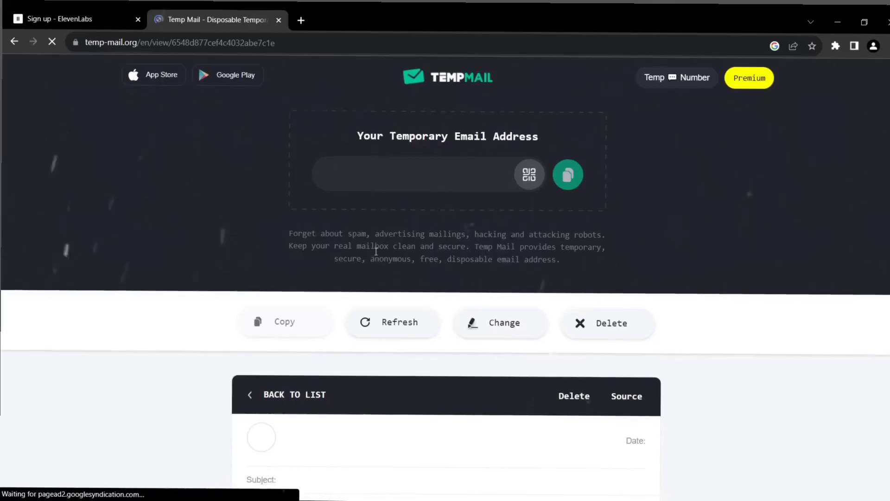
pyautogui.scroll(-9, 375, 258)
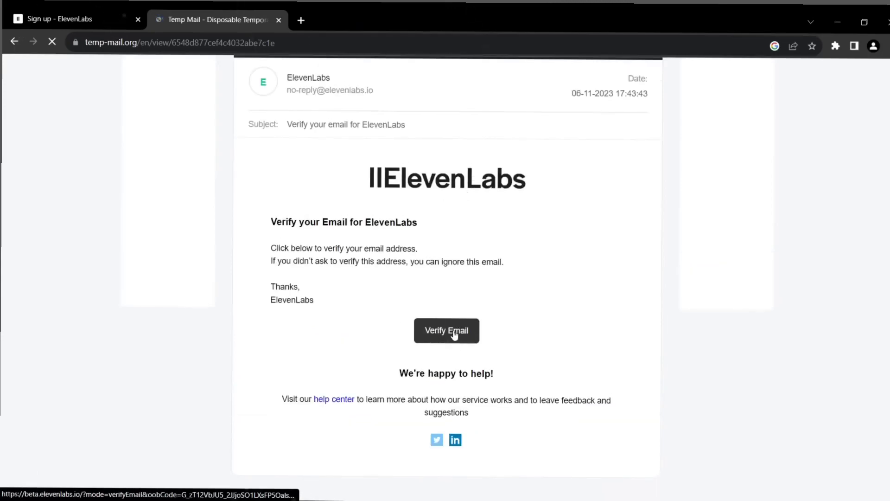
pyautogui.click(446, 336)
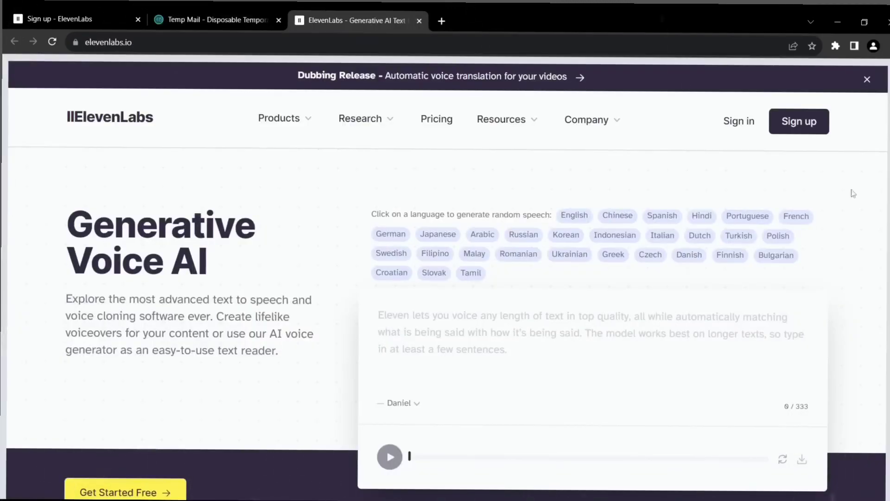
# Step: Sign in to ElevenLabs with the temporary email address and the account password
pyautogui.click(739, 124)
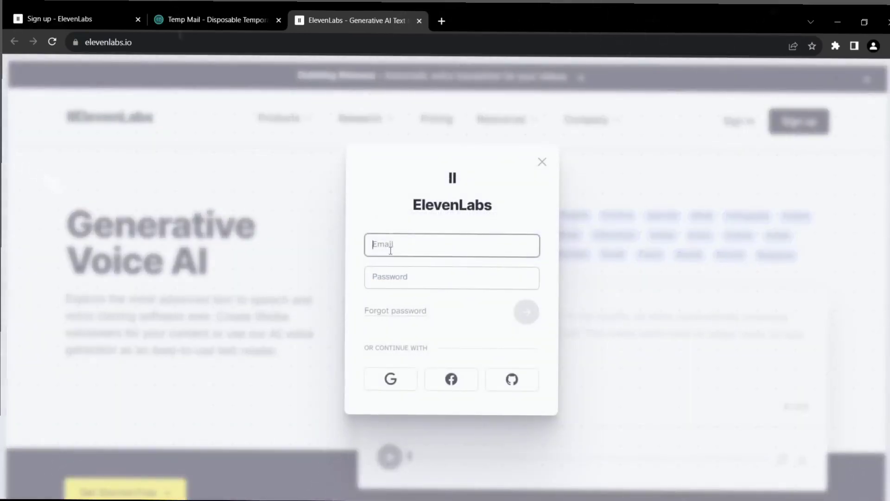
pyautogui.hotkey('ctrl', 'v')
pyautogui.press('Tab')
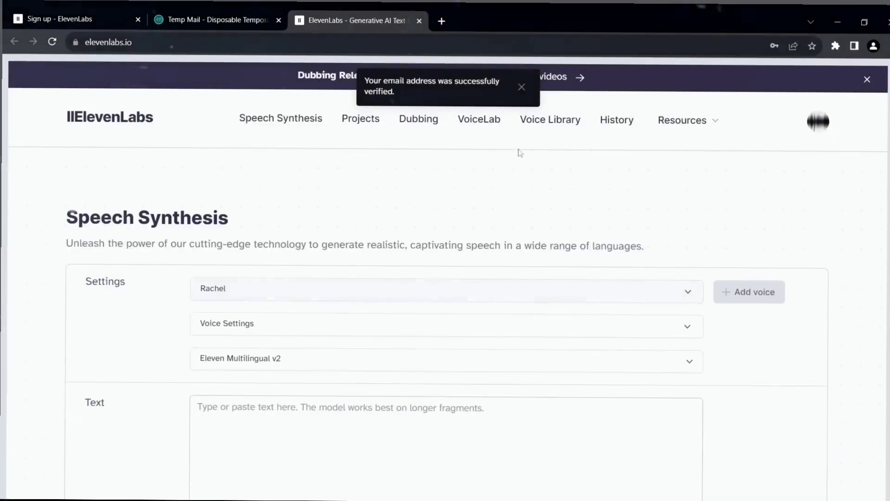
# Step: Dismiss the verification notice, preview the Adam voice and select it for speech synthesis
pyautogui.click(520, 88)
pyautogui.scroll(-2, 603, 140)
pyautogui.click(694, 173)
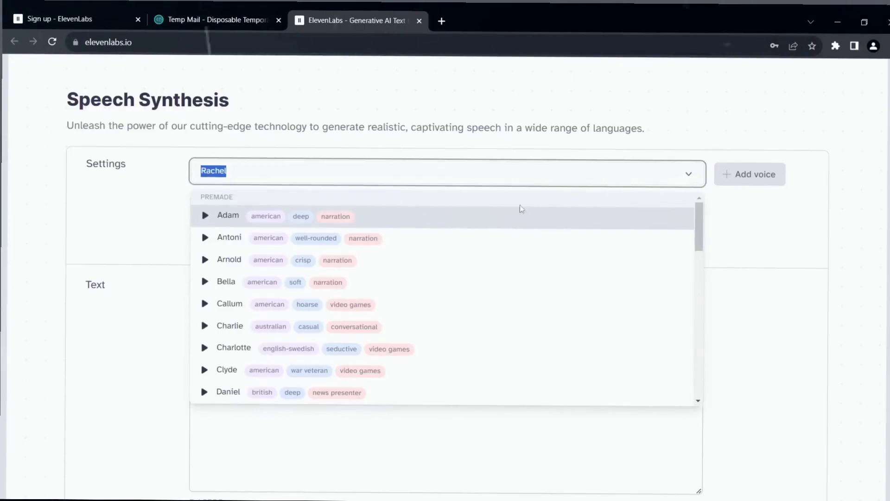
pyautogui.click(206, 220)
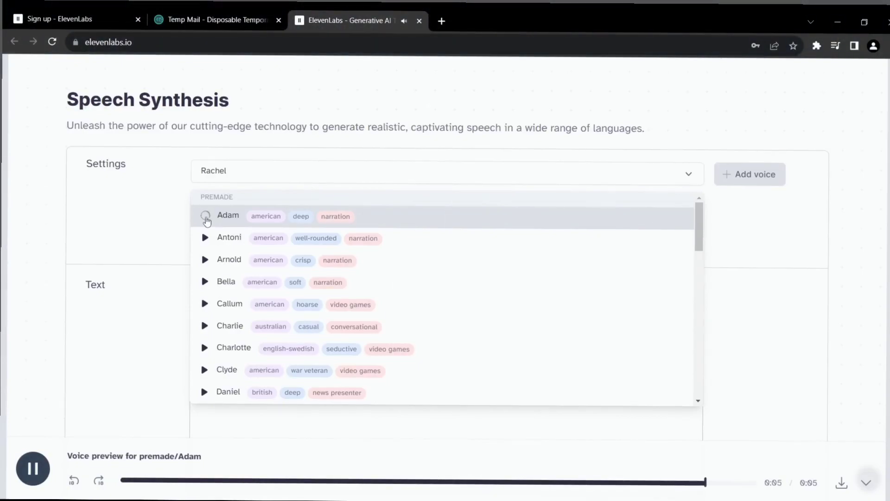
pyautogui.click(428, 224)
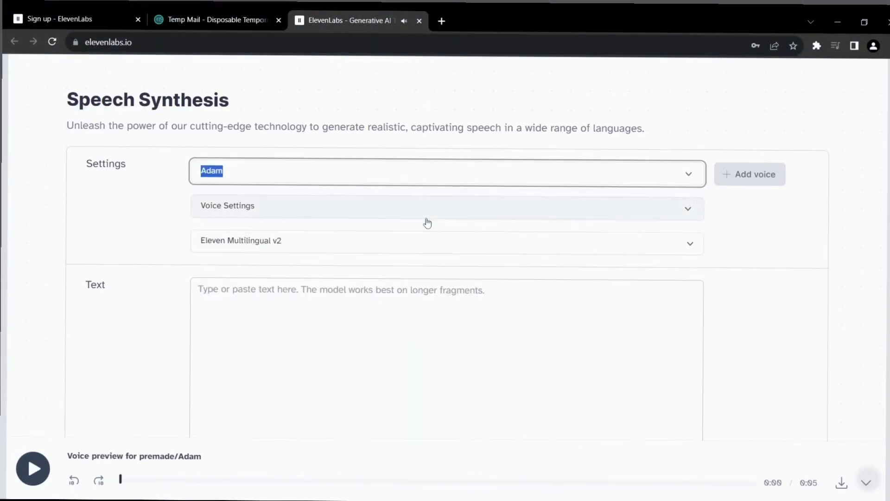
# Step: Paste the time management script into the speech text and delete the cut-off "Samaalna Alsi Chhodo" section at its end
pyautogui.scroll(-3, 426, 222)
pyautogui.click(481, 281)
pyautogui.hotkey('ctrl', 'v')
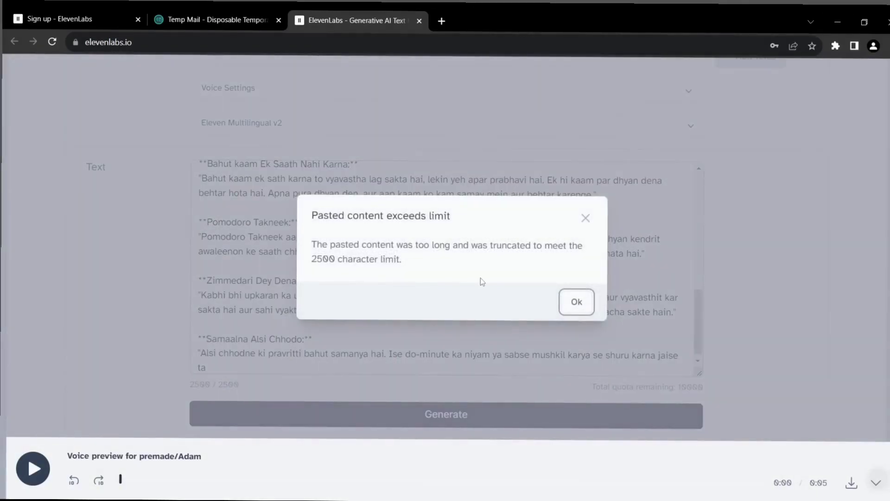
pyautogui.click(576, 302)
pyautogui.moveTo(198, 331); pyautogui.dragTo(243, 368)
pyautogui.press('BackSpace')
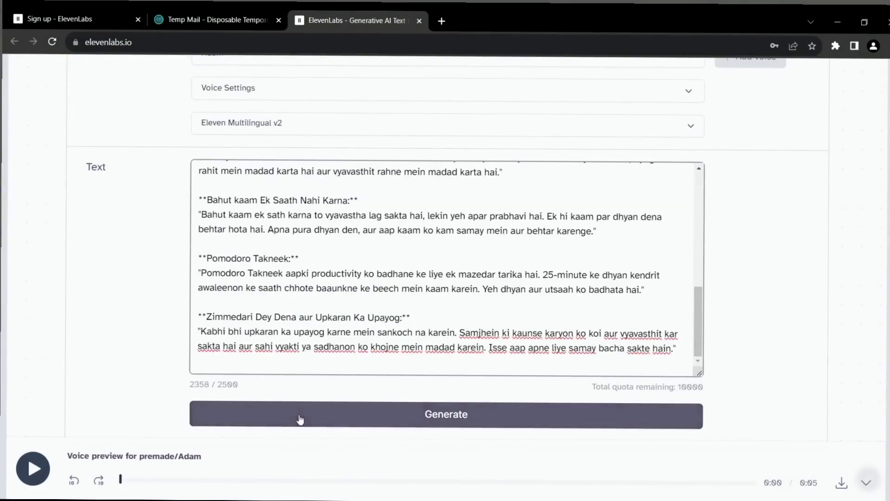
# Step: Generate the voiceover from the script with the Adam voice and download it as an MP3
pyautogui.click(353, 417)
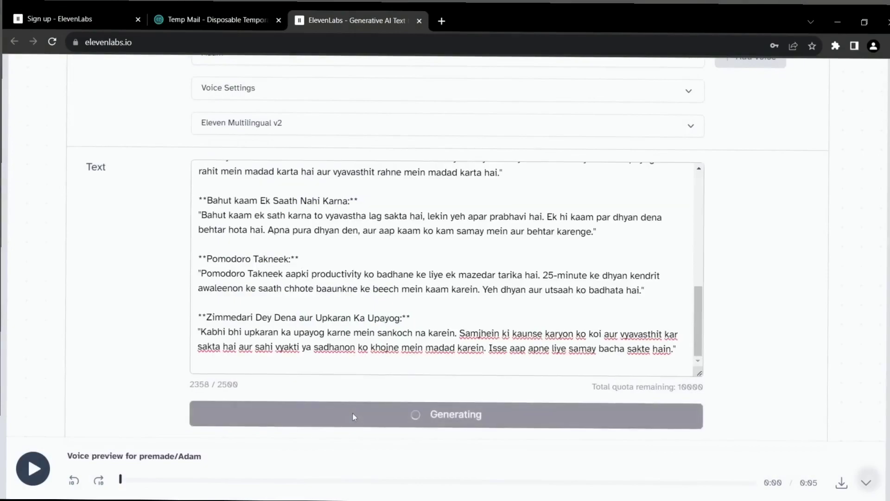
pyautogui.scroll(-3, 353, 414)
pyautogui.click(841, 485)
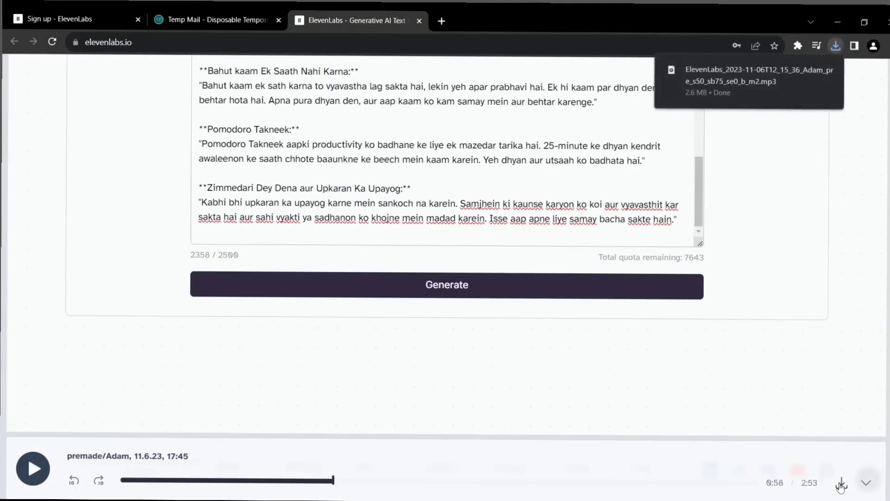
pyautogui.scroll(8, 844, 389)
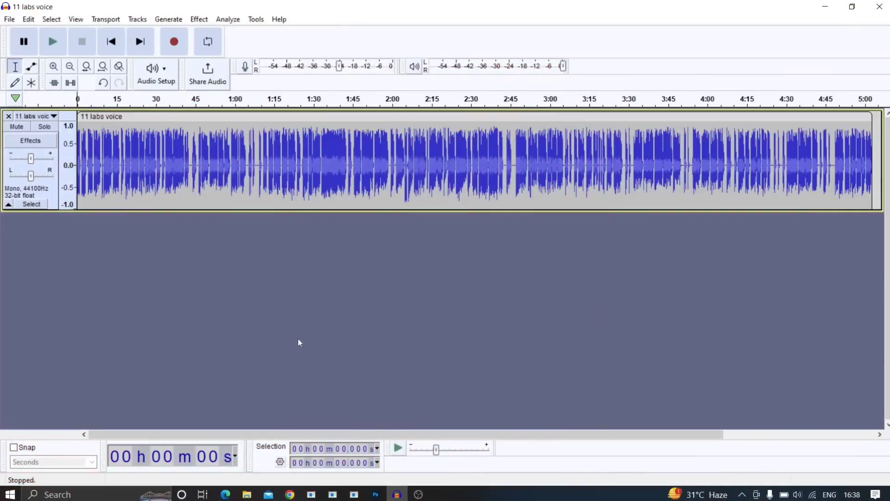
# Step: Select the entire "11 labs voice" track in Audacity and open the effects, then open the editing options in Lexis Audio Editor
pyautogui.hotkey('ctrl', 'a')
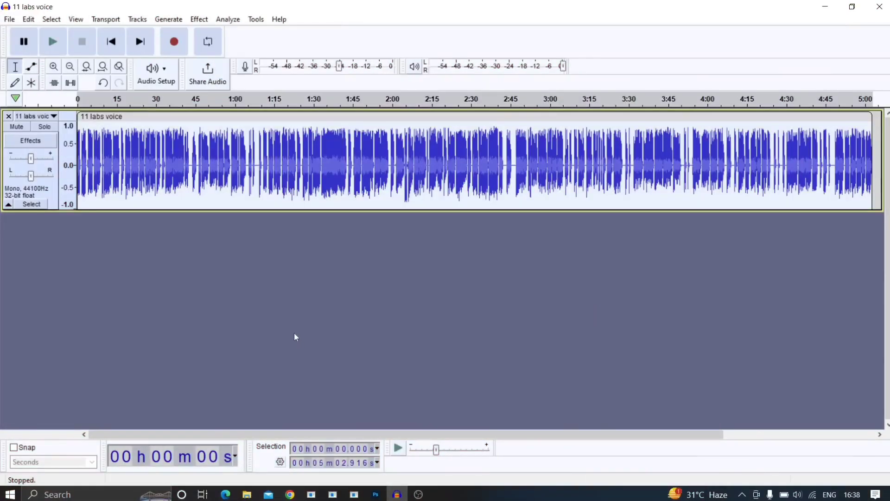
pyautogui.click(200, 19)
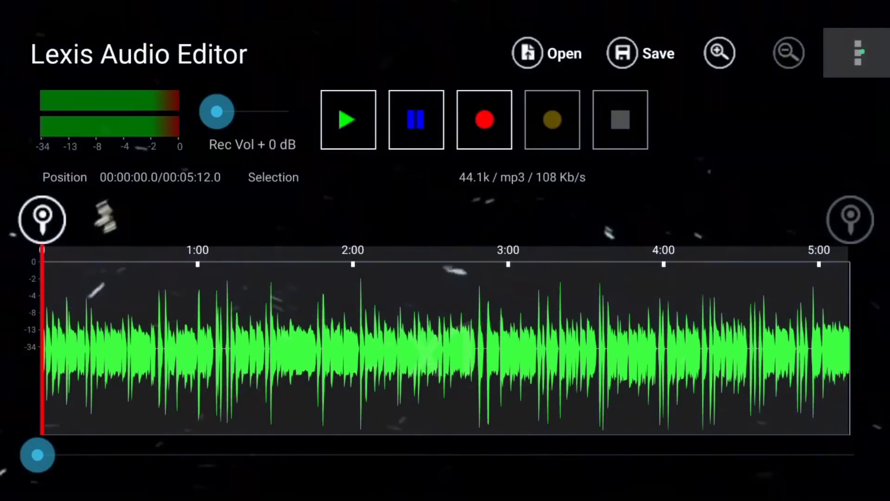
pyautogui.click(845, 160)
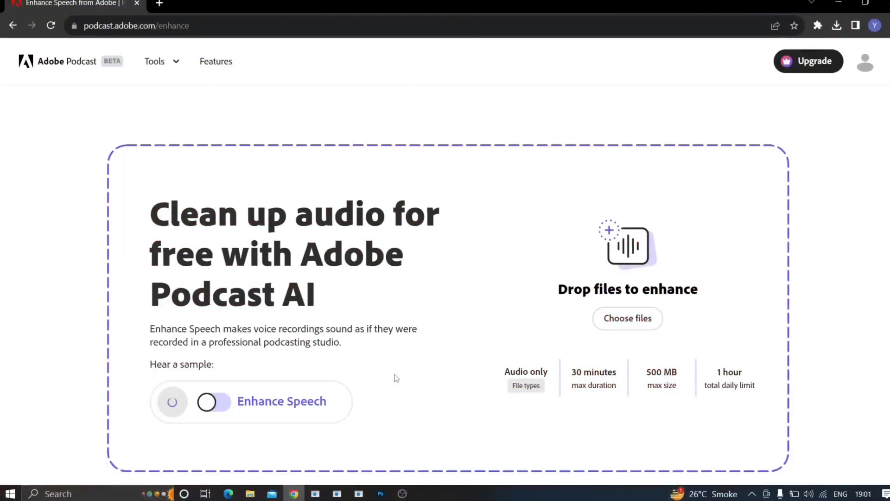
# Step: Upload the AI VOICE recording to Adobe Podcast's Enhance Speech and download the enhanced audio
pyautogui.click(633, 262)
pyautogui.click(670, 348)
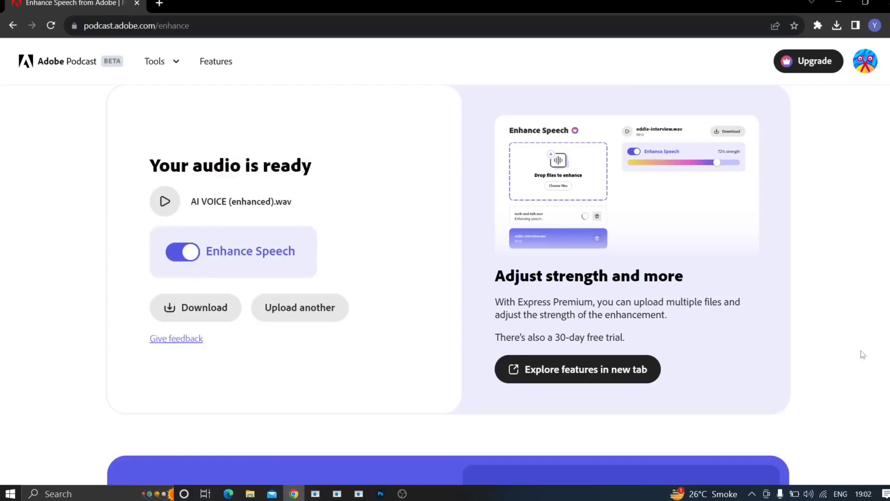
pyautogui.click(169, 310)
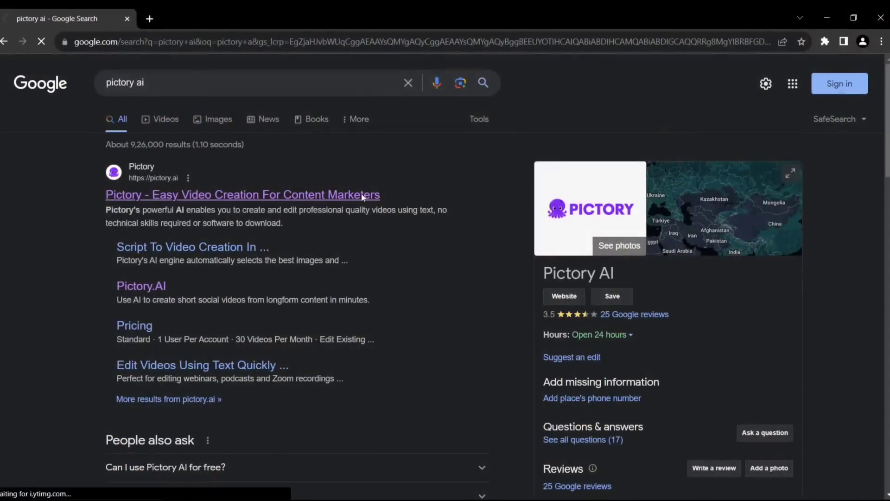
# Step: Start Pictory's 14-day free trial from its website and add a credit card with its number, expiry and CVV as payment method
pyautogui.click(363, 195)
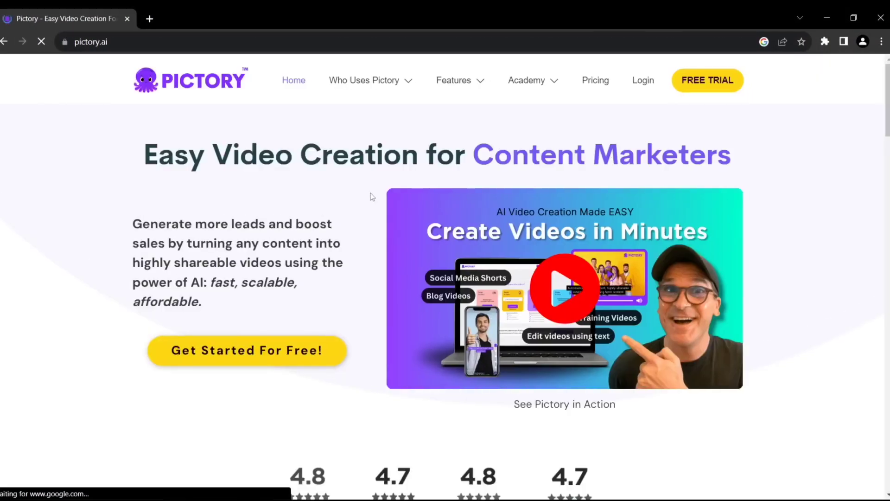
pyautogui.click(708, 123)
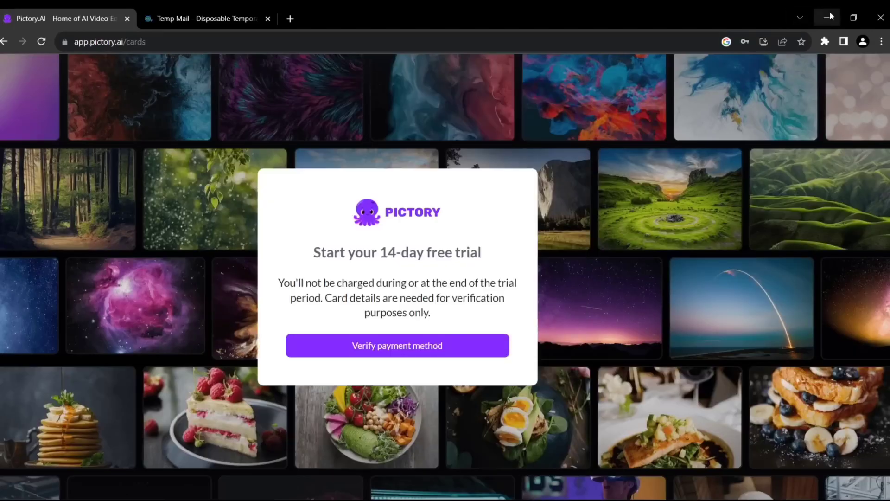
pyautogui.click(438, 351)
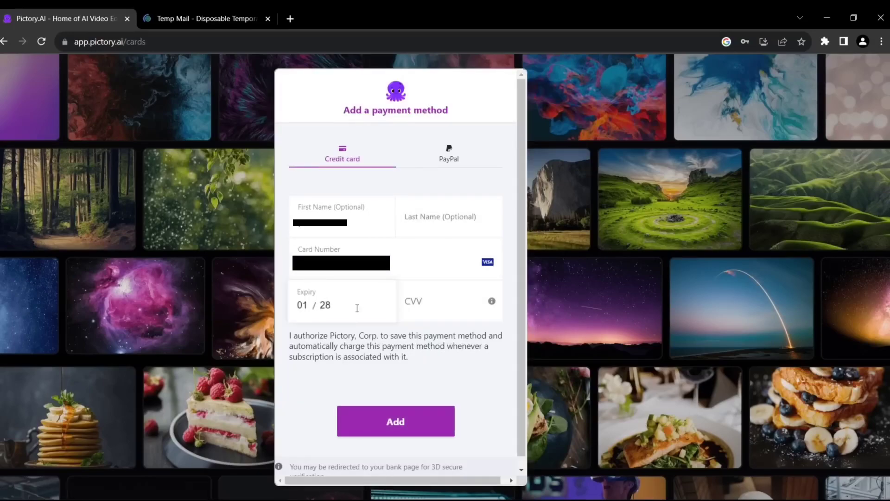
pyautogui.click(402, 303)
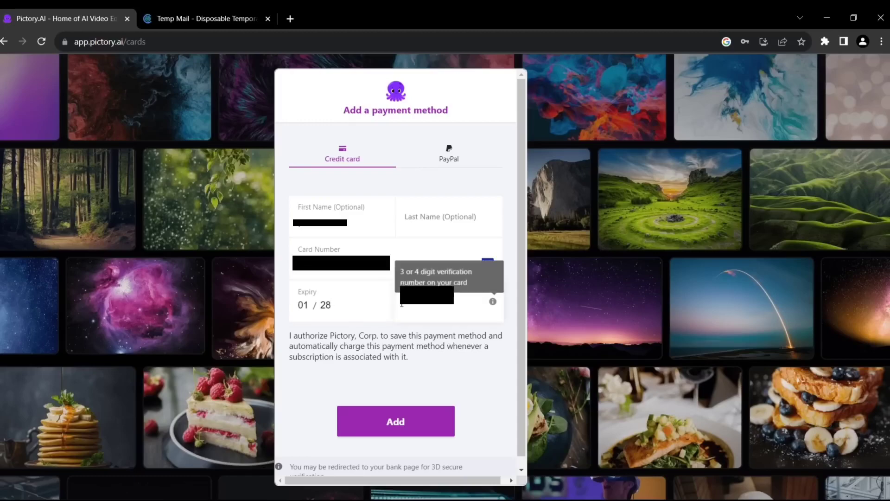
pyautogui.click(388, 413)
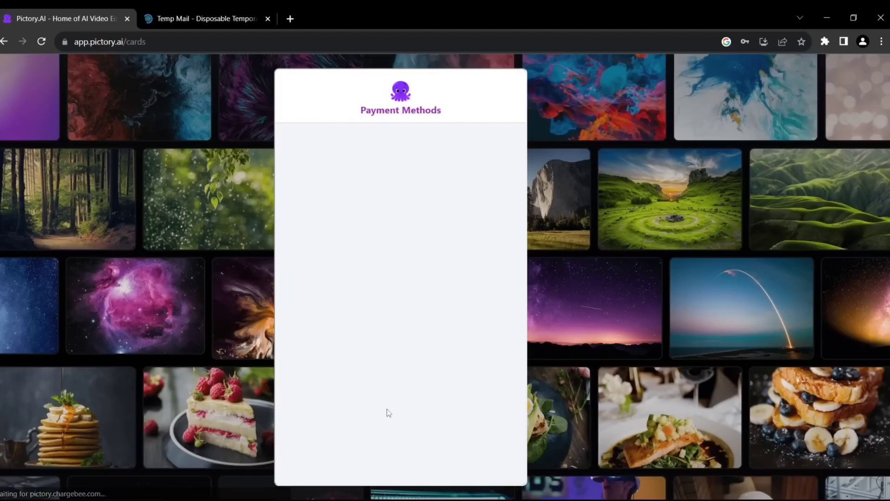
# Step: Copy the verification code from the message in the Temp Mail inbox and enter it in Pictory
pyautogui.click(206, 19)
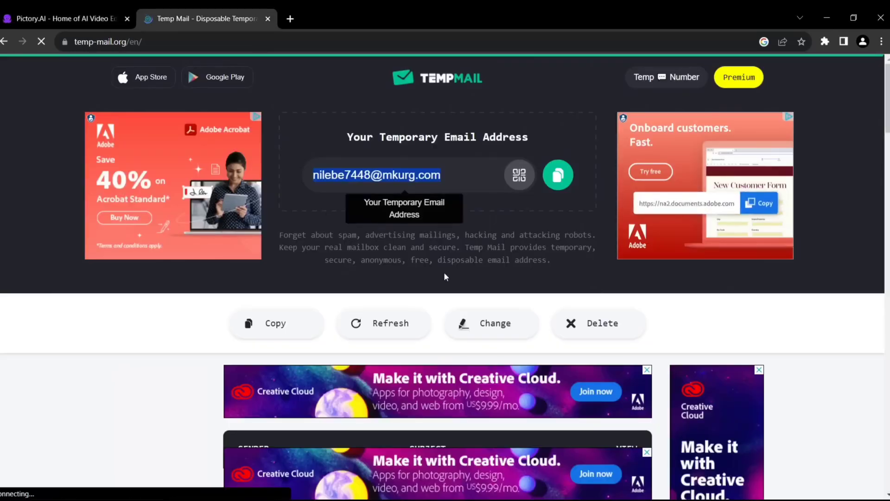
pyautogui.scroll(-4, 444, 272)
pyautogui.click(443, 310)
pyautogui.doubleClick(400, 297)
pyautogui.hotkey('ctrl', 'c')
pyautogui.hotkey('ctrl', 'shift', 'Tab')
pyautogui.hotkey('ctrl', 'v')
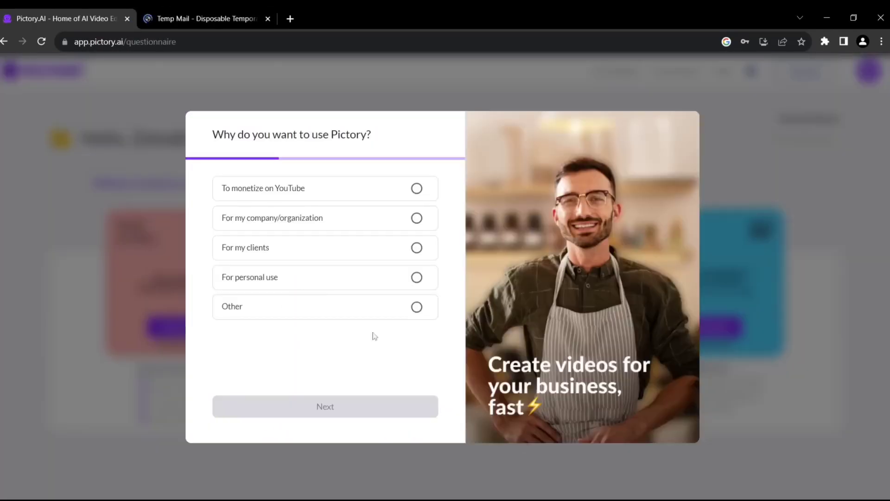
# Step: Answer Pictory's usage question with "To monetize on YouTube" and continue
pyautogui.click(345, 195)
pyautogui.click(310, 418)
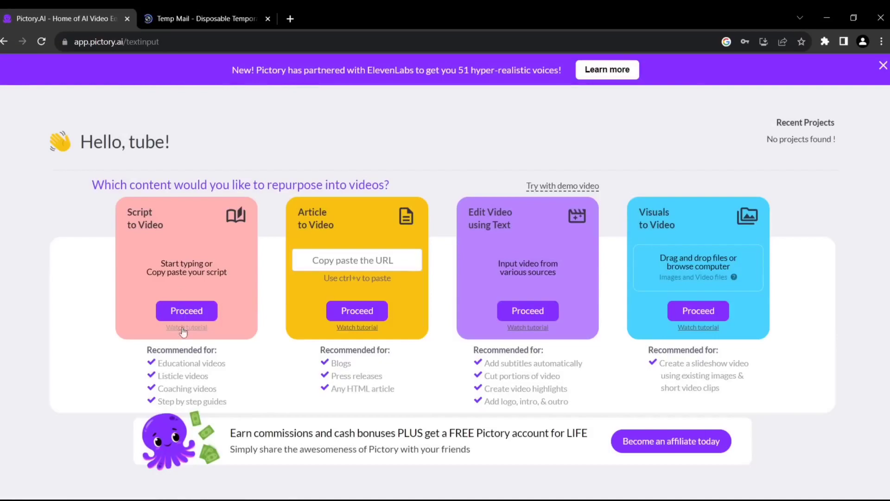
# Step: Start a Script to Video project named "Time management", paste the video script into it and proceed to the templates
pyautogui.click(187, 312)
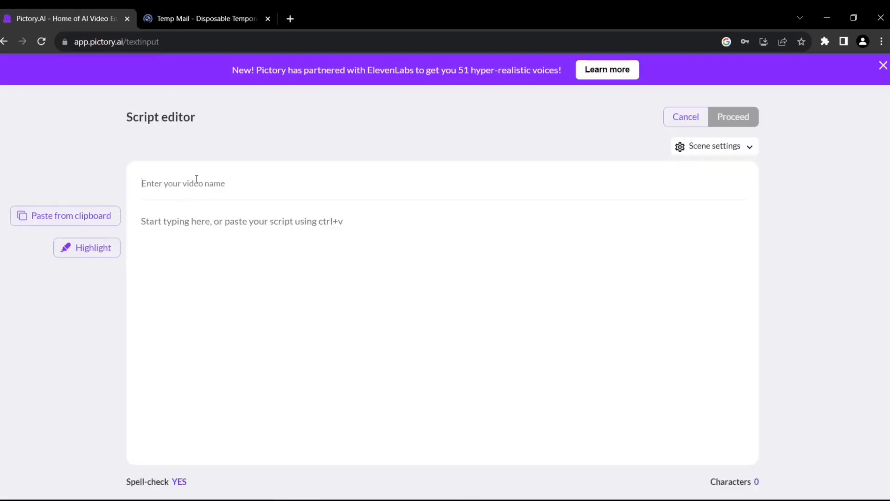
pyautogui.hotkey('ctrl', 'v')
pyautogui.click(741, 121)
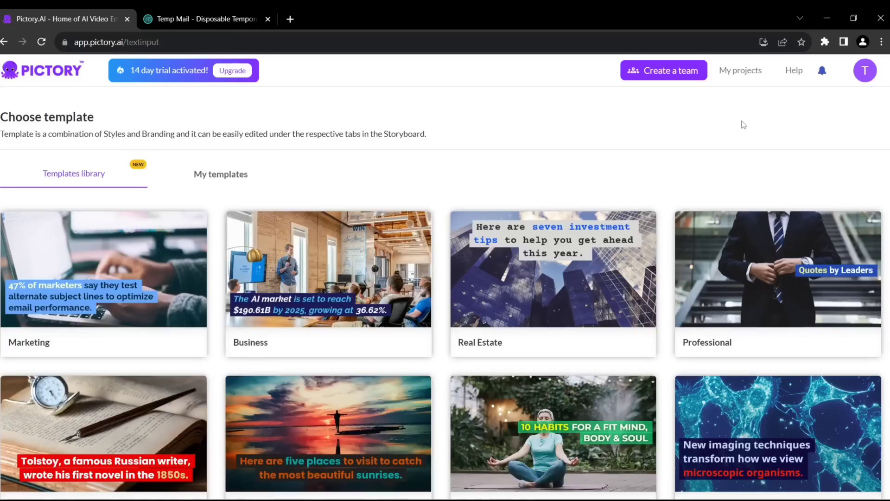
# Step: Browse the templates library and choose the Black and White template for the video
pyautogui.scroll(-10, 887, 246)
pyautogui.scroll(-15, 887, 247)
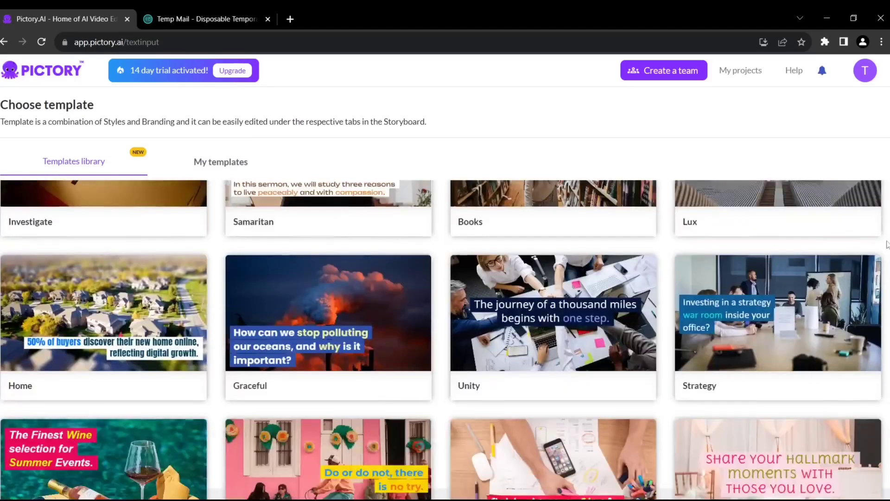
pyautogui.scroll(4, 887, 239)
pyautogui.scroll(10, 887, 237)
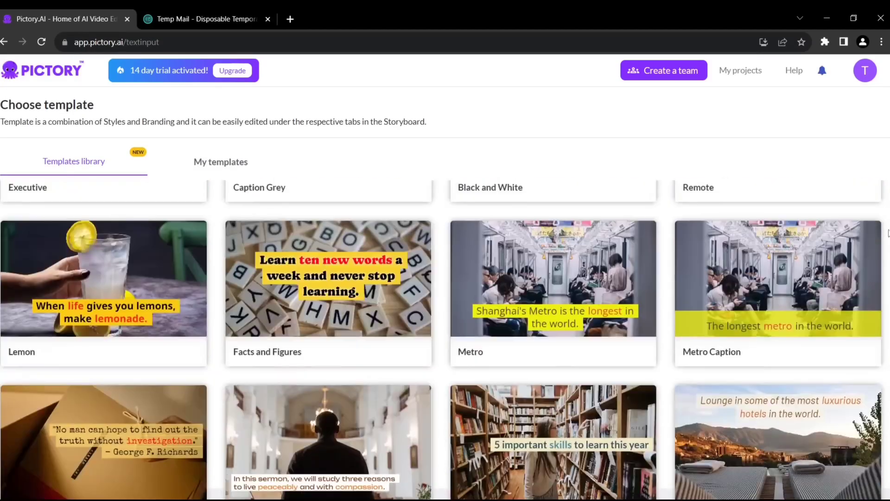
pyautogui.scroll(2, 550, 324)
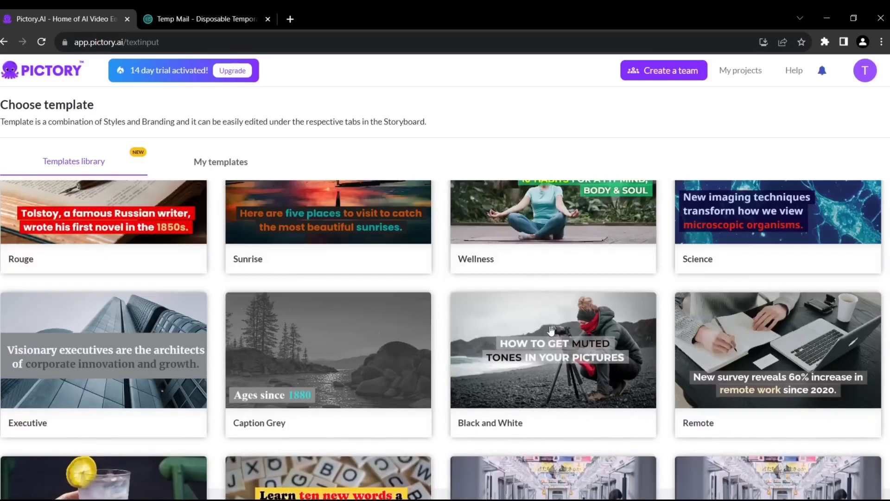
pyautogui.moveTo(550, 327)
pyautogui.click(507, 358)
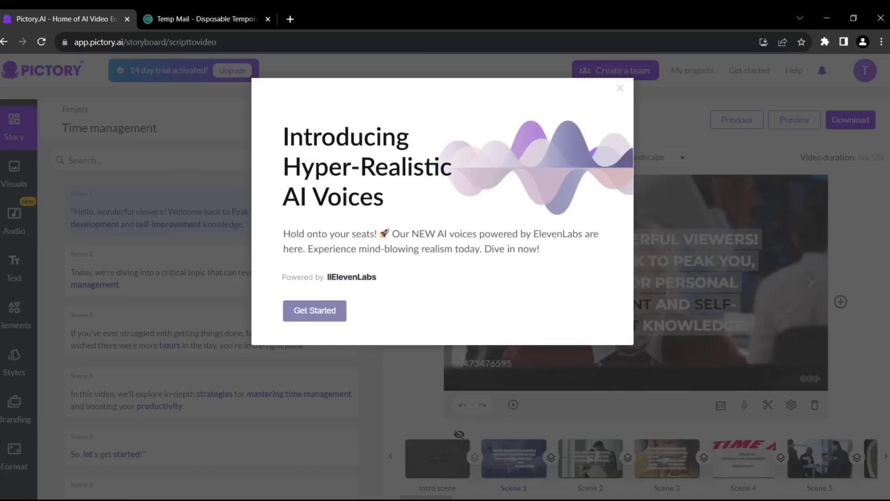
# Step: Close the AI voices announcement and page through the storyboard scenes to Scene 5
pyautogui.click(791, 310)
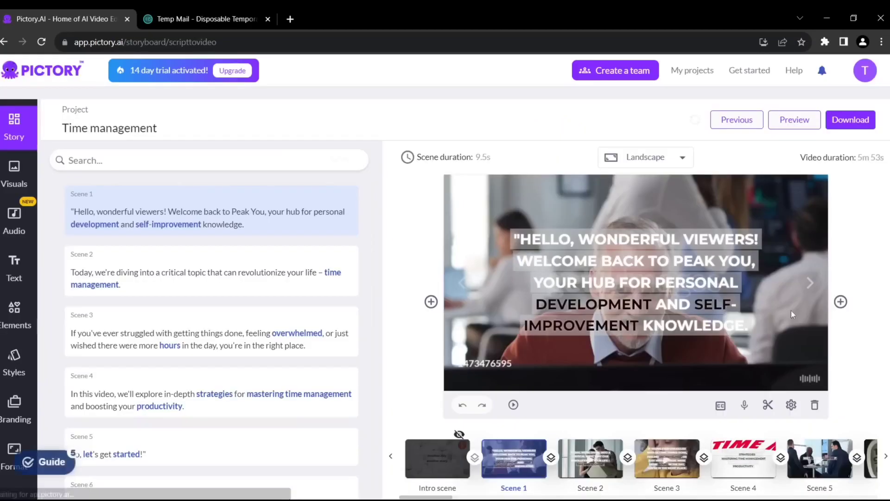
pyautogui.click(810, 284)
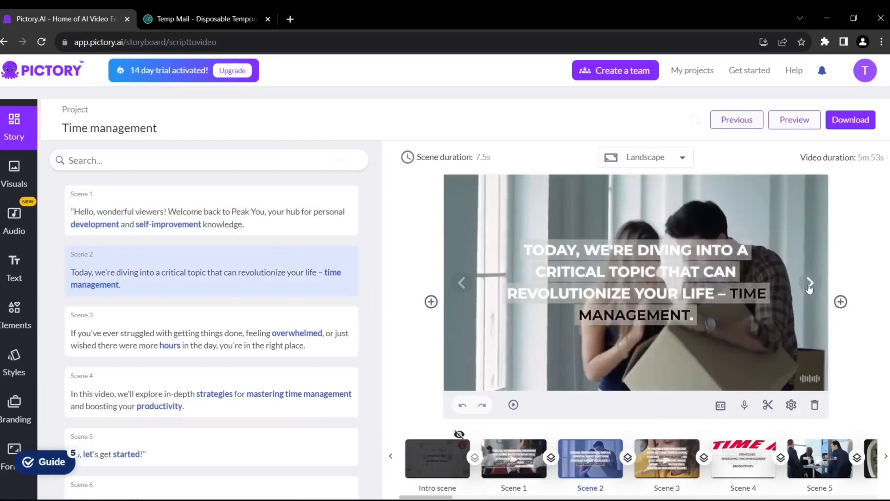
pyautogui.click(809, 284)
pyautogui.click(810, 284)
pyautogui.click(810, 283)
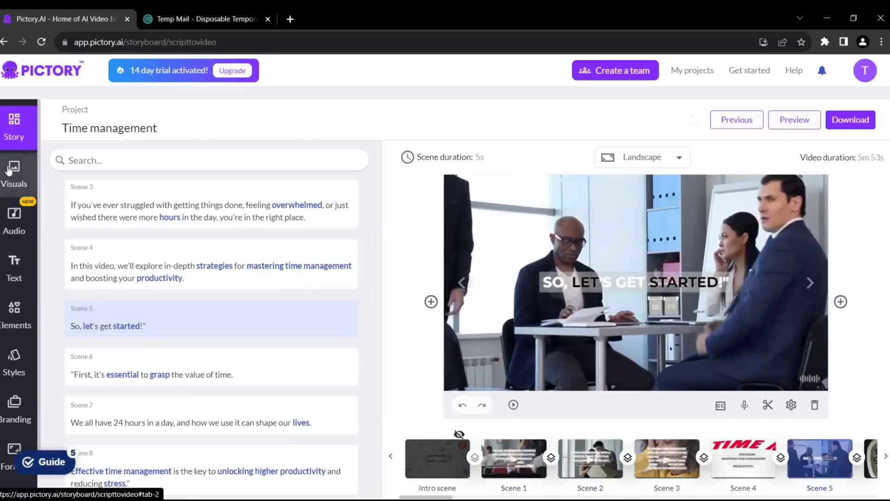
# Step: Search the visuals library for "start" and replace Scene 5's background with the clip of a hand holding a stopwatch
pyautogui.click(9, 171)
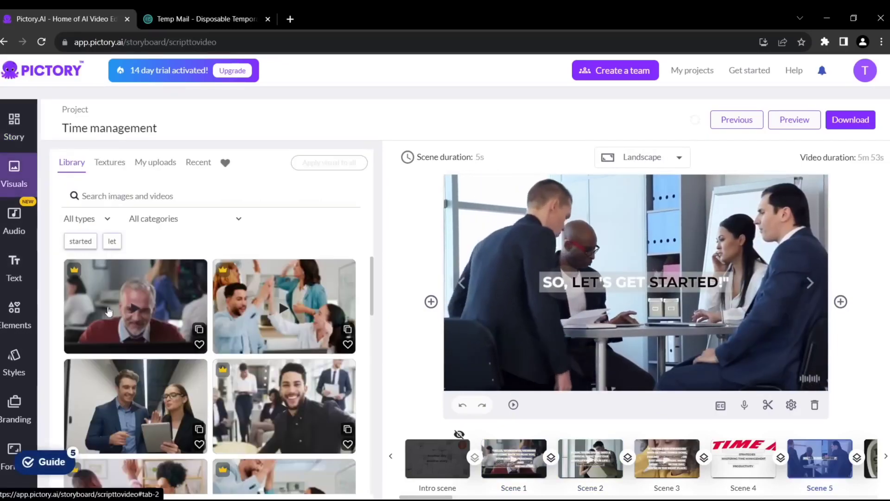
pyautogui.scroll(-5, 108, 312)
pyautogui.scroll(-2, 157, 319)
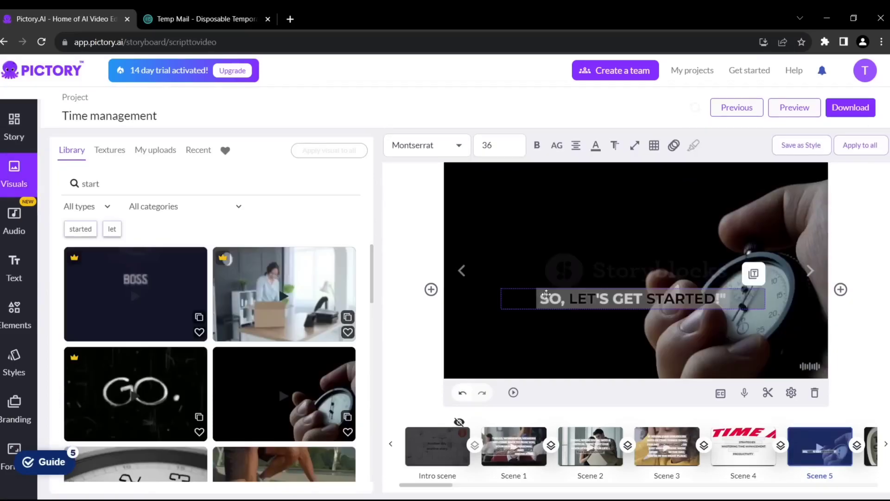
# Step: Move Scene 5's caption to the bottom of the frame and apply that text placement to all scenes
pyautogui.moveTo(547, 294); pyautogui.dragTo(564, 361)
pyautogui.click(870, 153)
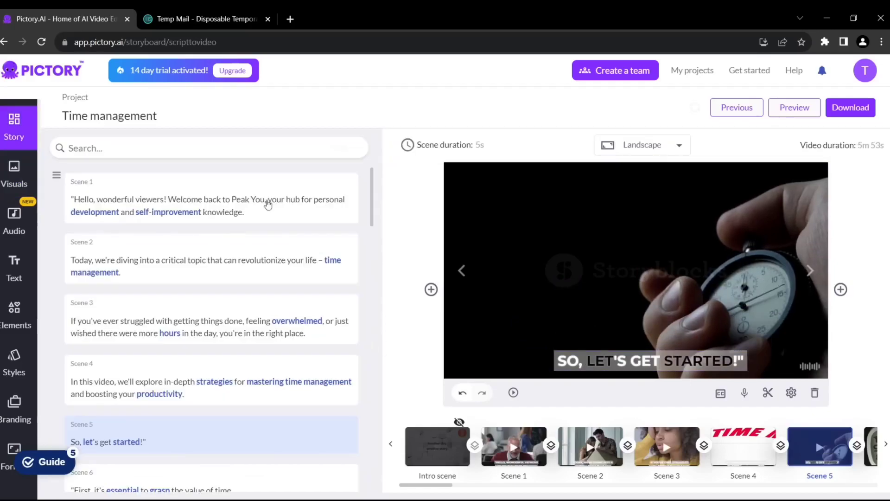
# Step: Split Scene 1 of the story after "Welcome back to Peak You," into two scenes
pyautogui.click(268, 205)
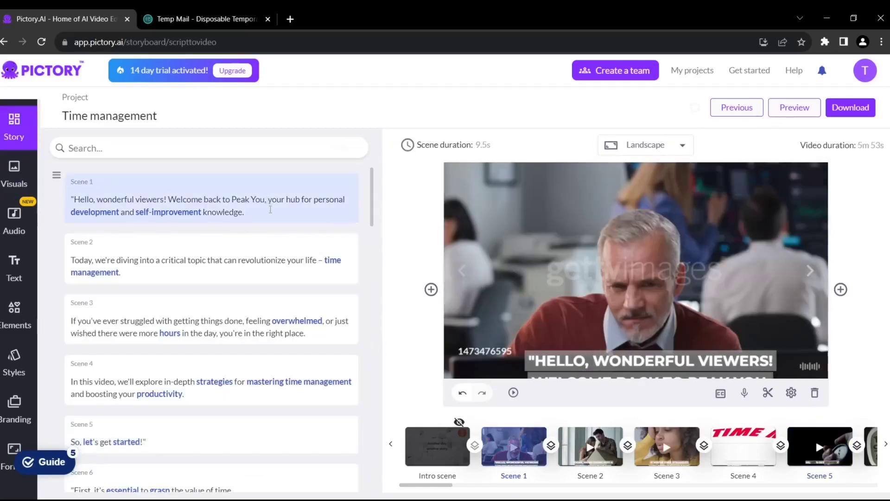
pyautogui.press('Return')
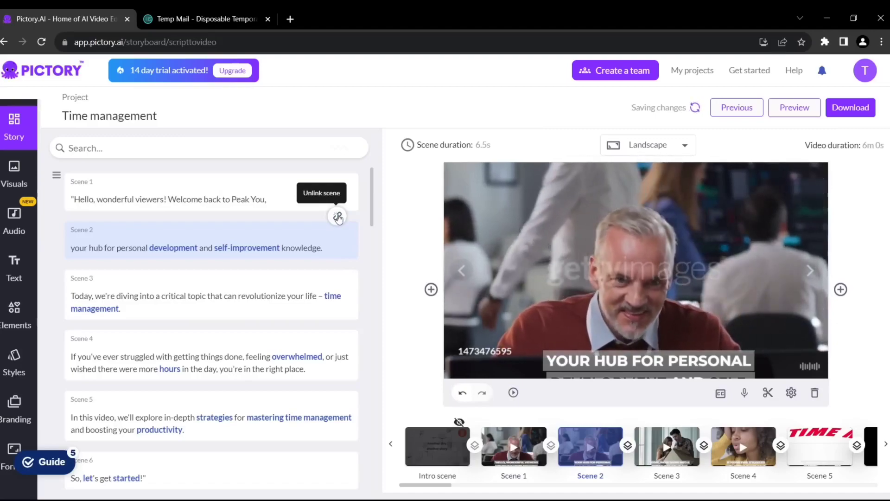
# Step: Browse the project's audio options: background music tracks, AI voiceover voices and the voiceover upload area
pyautogui.click(14, 222)
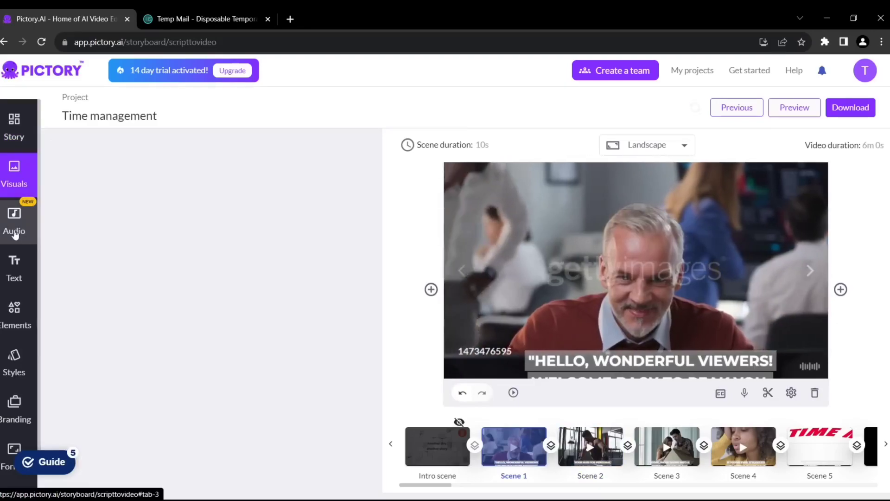
pyautogui.scroll(-8, 176, 329)
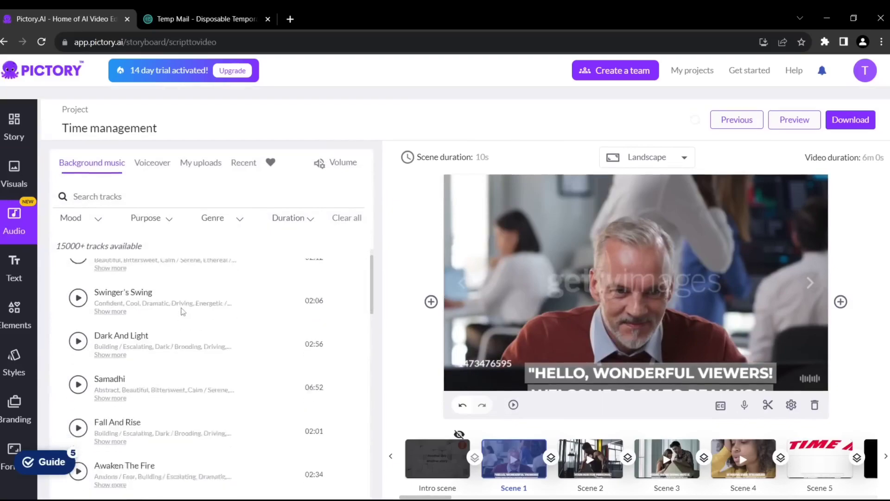
pyautogui.click(148, 165)
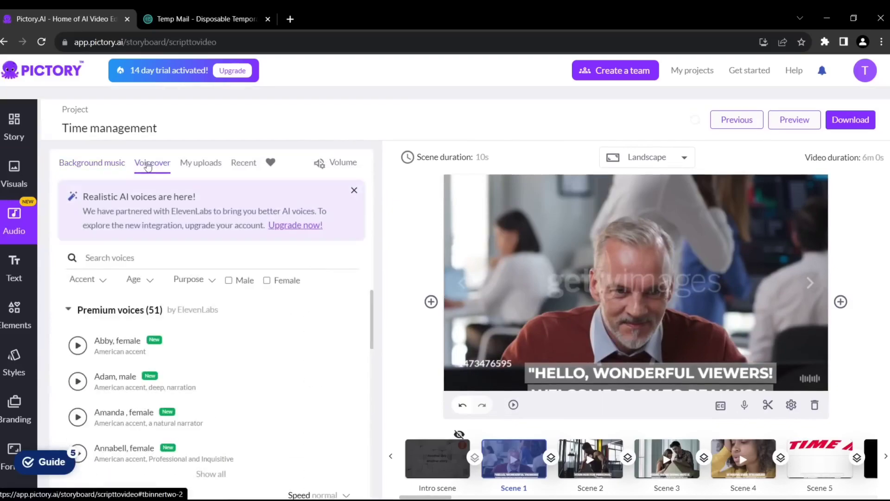
pyautogui.click(199, 165)
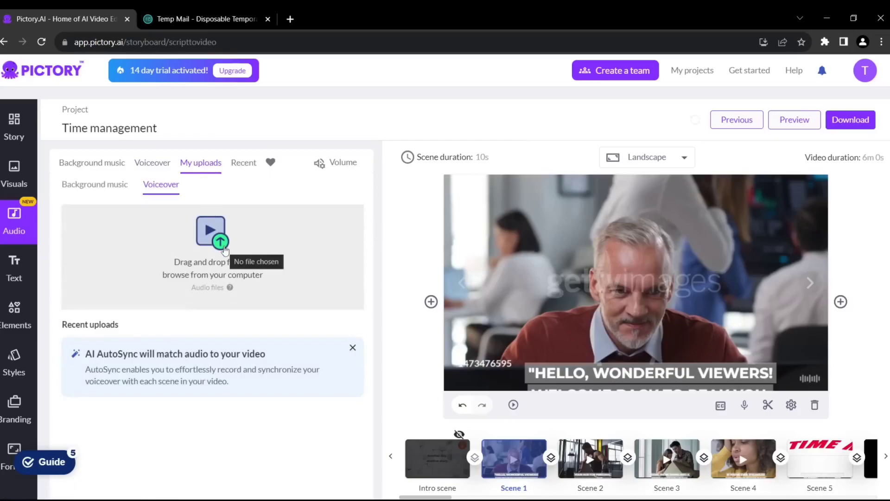
# Step: Look over the decorative text box formats, dismissing their tip, and browse the available emoji elements
pyautogui.click(17, 274)
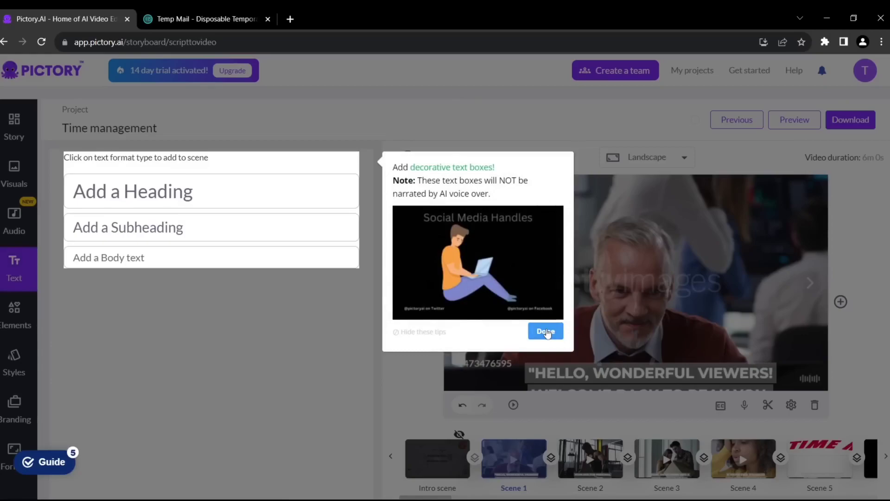
pyautogui.click(546, 331)
pyautogui.click(13, 315)
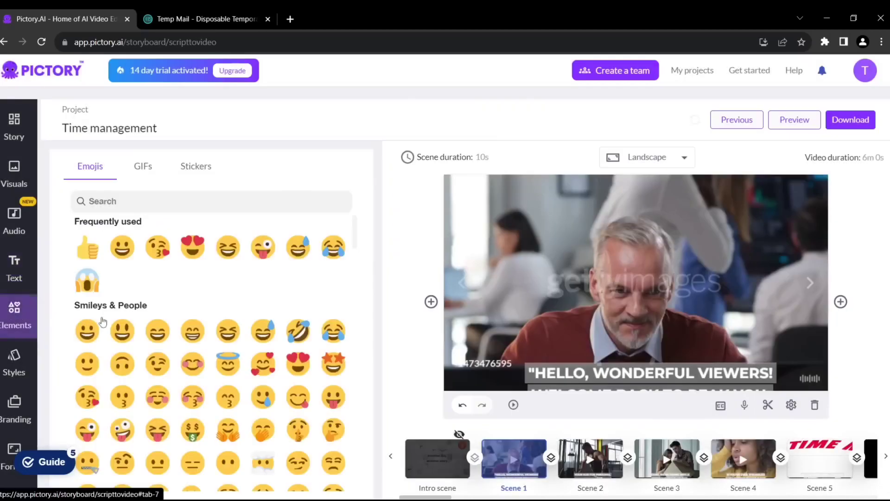
pyautogui.scroll(-1, 60, 321)
pyautogui.scroll(-2, 83, 323)
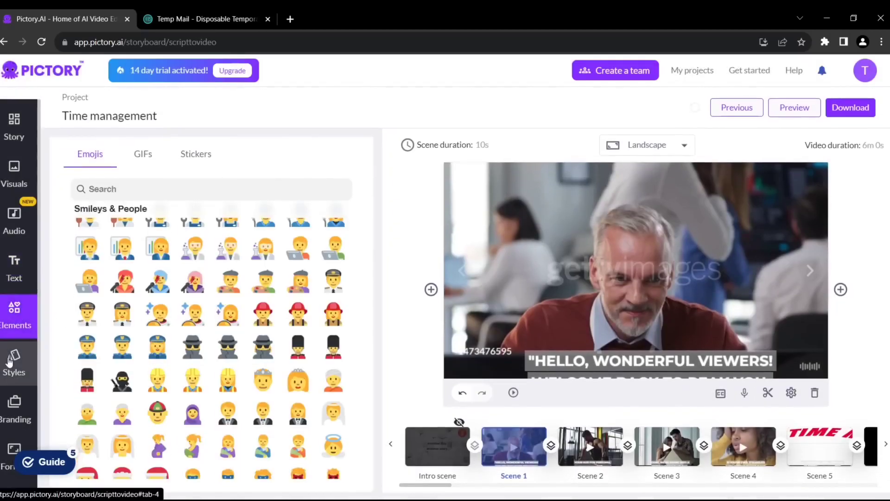
# Step: Review the template styles, the intro branding settings and the format options, and return to the visuals library
pyautogui.click(14, 364)
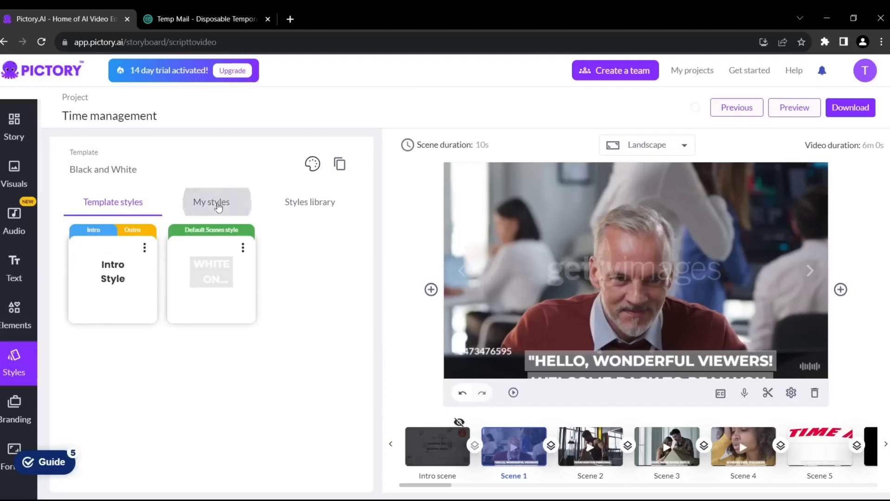
pyautogui.click(135, 206)
pyautogui.scroll(-1, 19, 325)
pyautogui.click(14, 366)
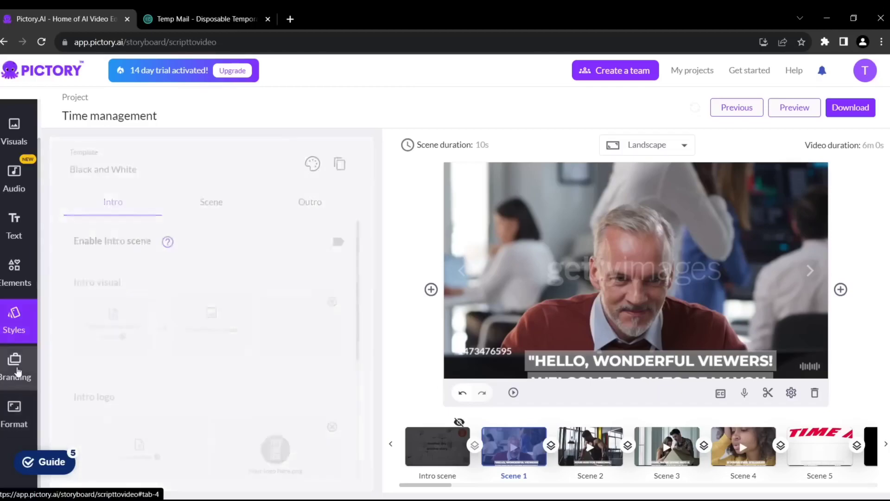
pyautogui.scroll(-5, 358, 306)
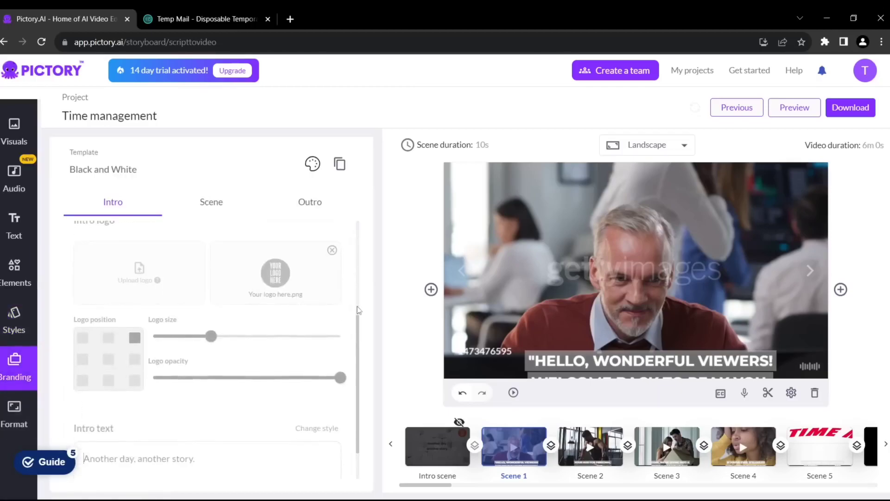
pyautogui.click(19, 419)
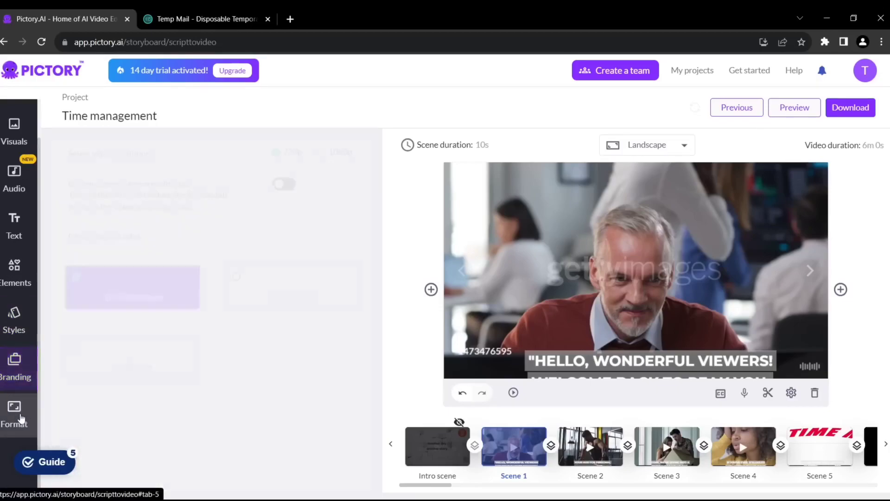
pyautogui.click(321, 152)
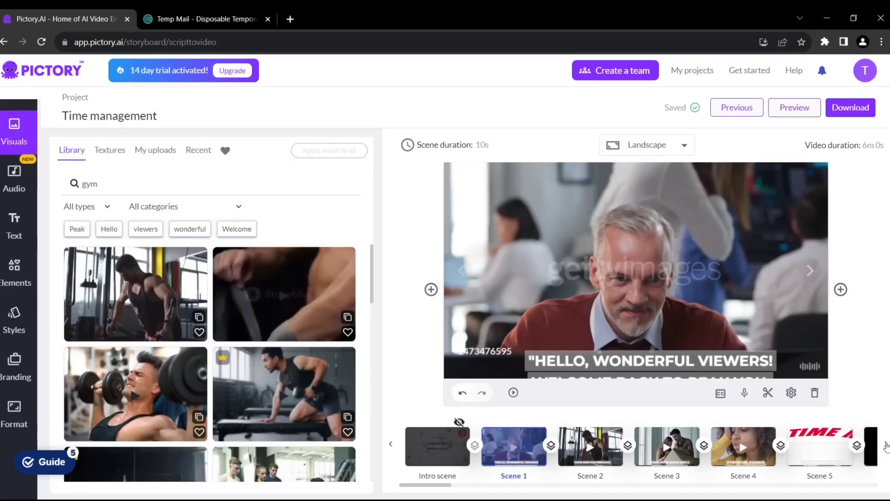
# Step: Hide the caption text in all scenes and export the Time management project as a video
pyautogui.hscroll(20, 886, 445)
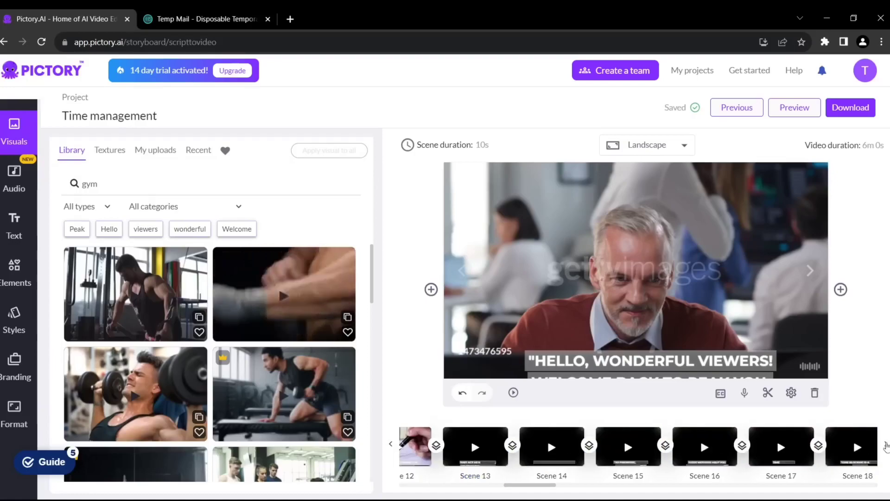
pyautogui.hscroll(5, 886, 446)
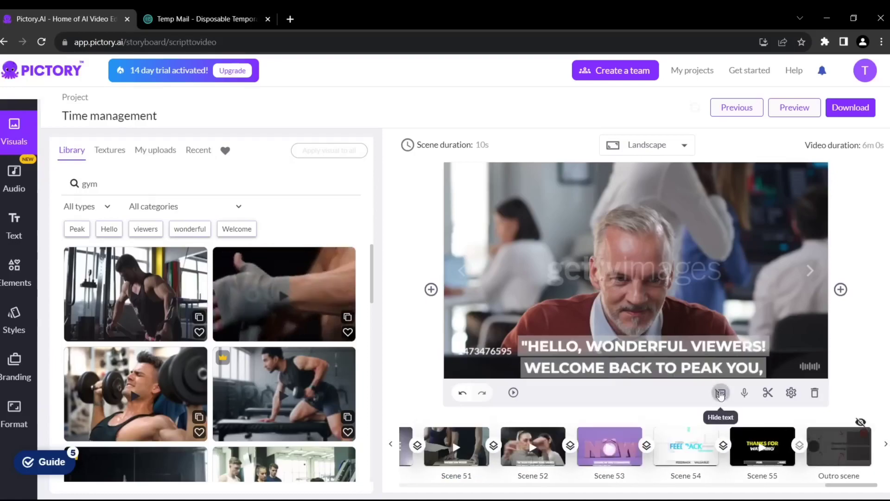
pyautogui.click(721, 393)
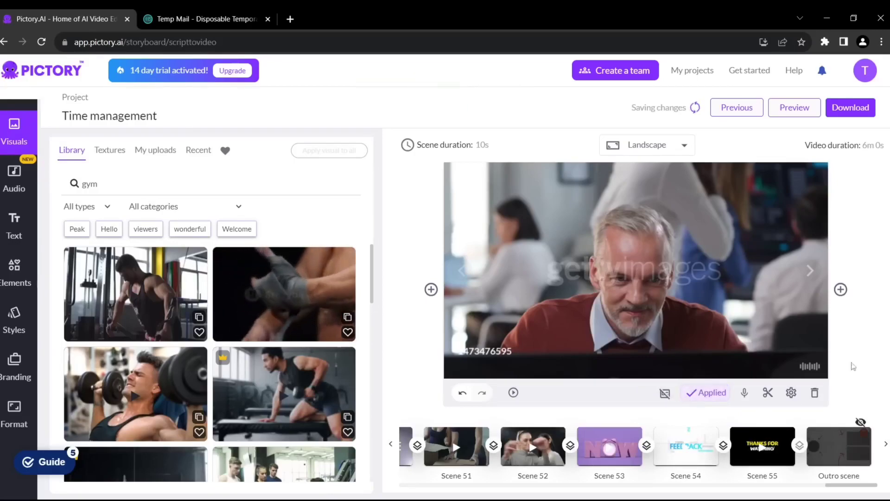
pyautogui.click(853, 107)
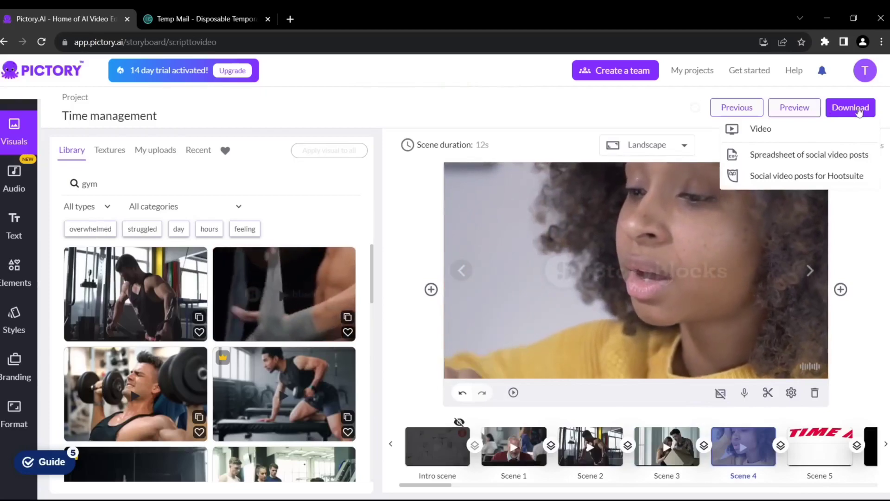
pyautogui.click(776, 128)
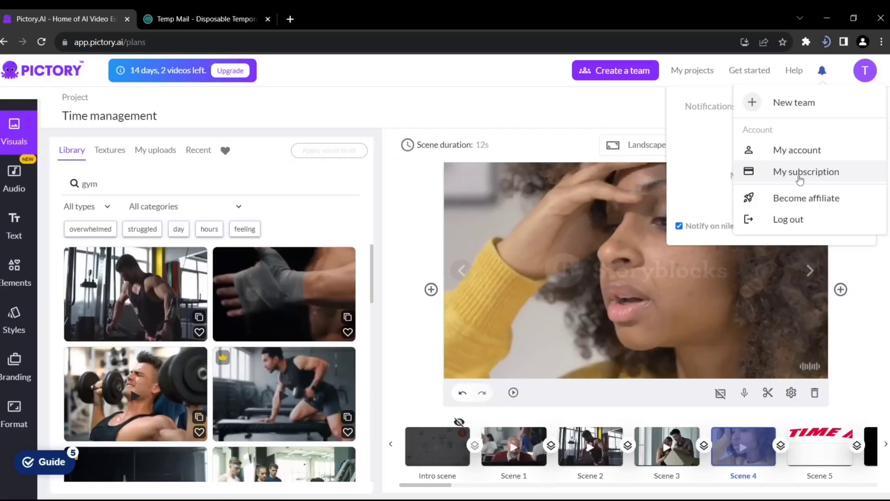
# Step: Open the account's subscription page and compare the features and prices of the monthly plans
pyautogui.click(800, 173)
pyautogui.scroll(-3, 784, 197)
pyautogui.scroll(-3, 785, 198)
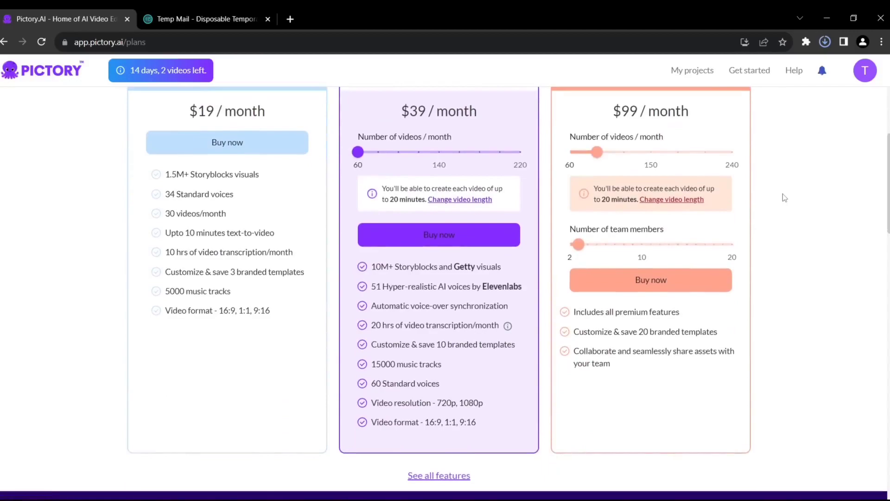
pyautogui.scroll(1, 783, 194)
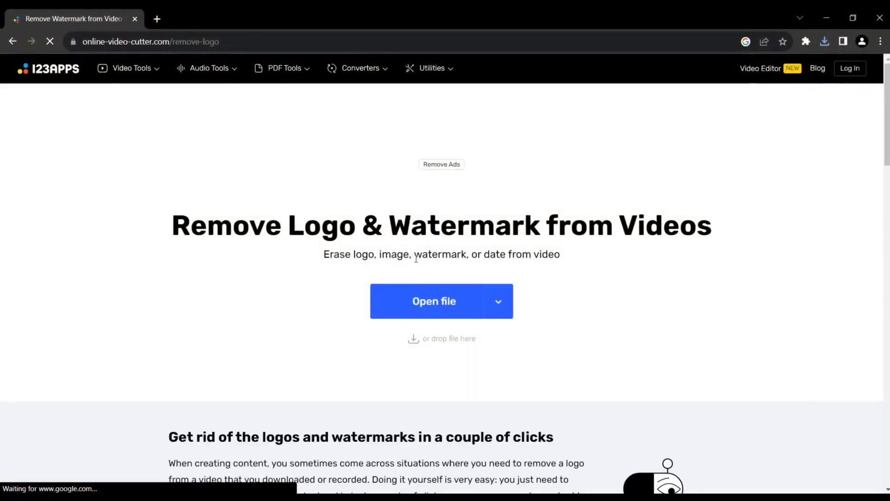
# Step: In the 123apps logo remover, open Timemanagement.mp4, mark the video's upper-left corner for removal and save the video
pyautogui.click(428, 305)
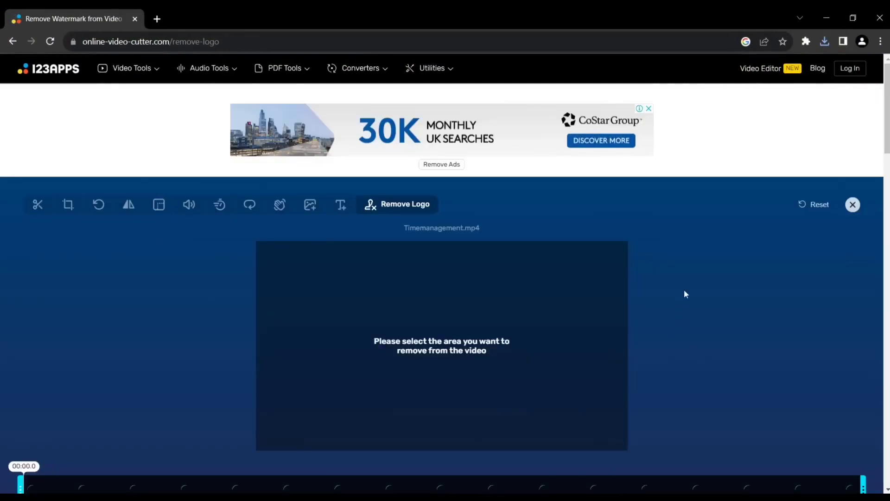
pyautogui.scroll(-2, 49, 432)
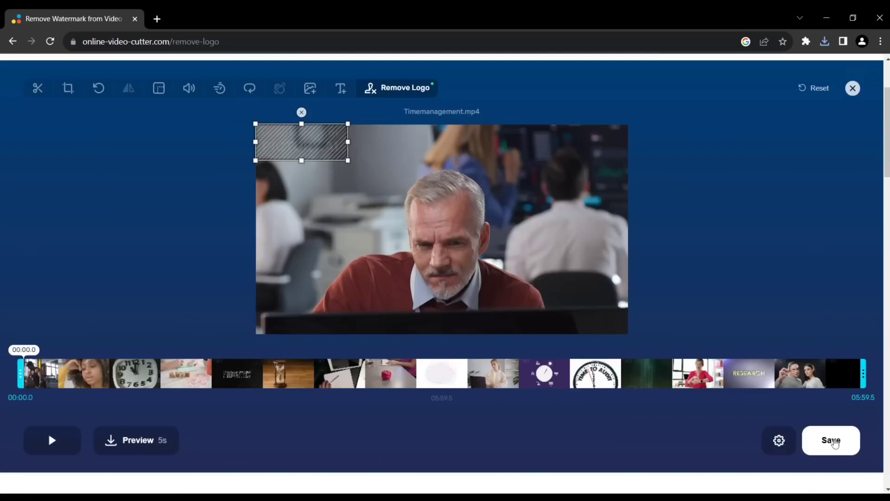
pyautogui.click(835, 439)
pyautogui.scroll(1, 593, 366)
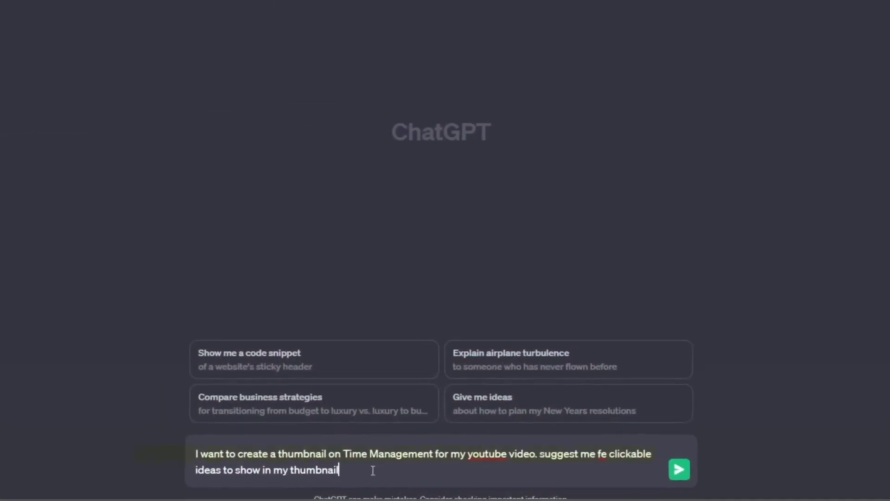
# Step: Switch to Canva and create a blank Presentation (16:9) design of 1920 × 1080 px for the thumbnail
pyautogui.moveTo(201, 196); pyautogui.dragTo(227, 210)
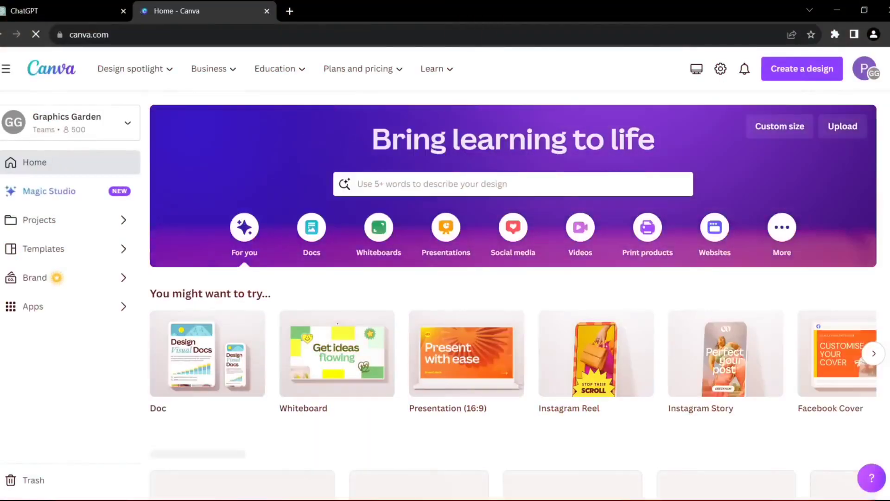
pyautogui.click(804, 70)
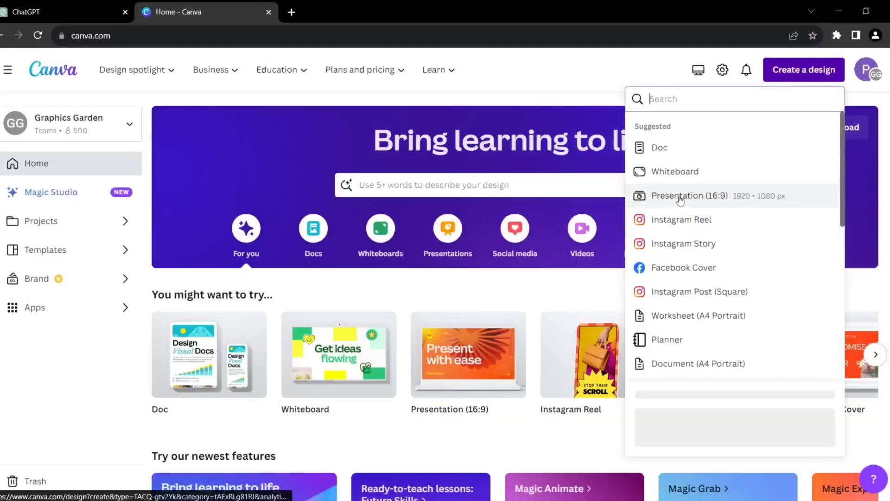
pyautogui.click(680, 197)
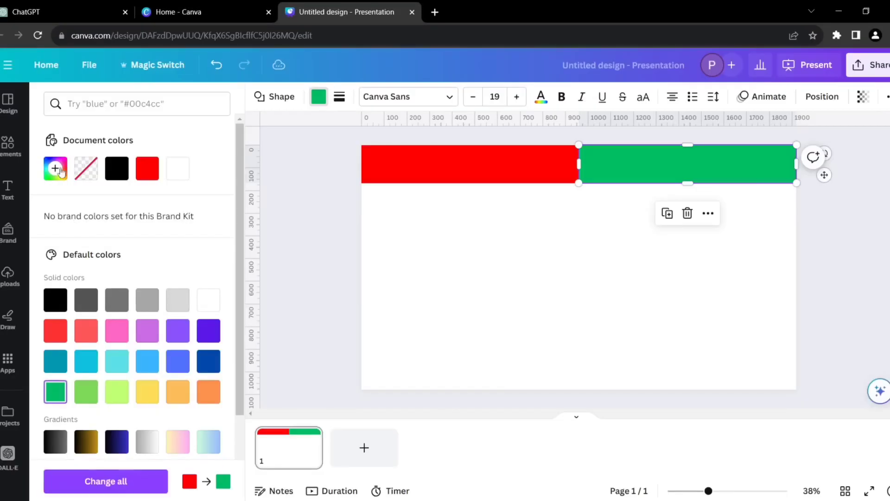
# Step: Recolour the rectangle on the right half of the page's banner with a bright green custom colour
pyautogui.click(55, 168)
pyautogui.moveTo(144, 284); pyautogui.dragTo(218, 224)
pyautogui.press('Escape')
# Step: Change the font of the BEFORE heading on the red banner to a heavier sans-serif typeface
pyautogui.click(142, 281)
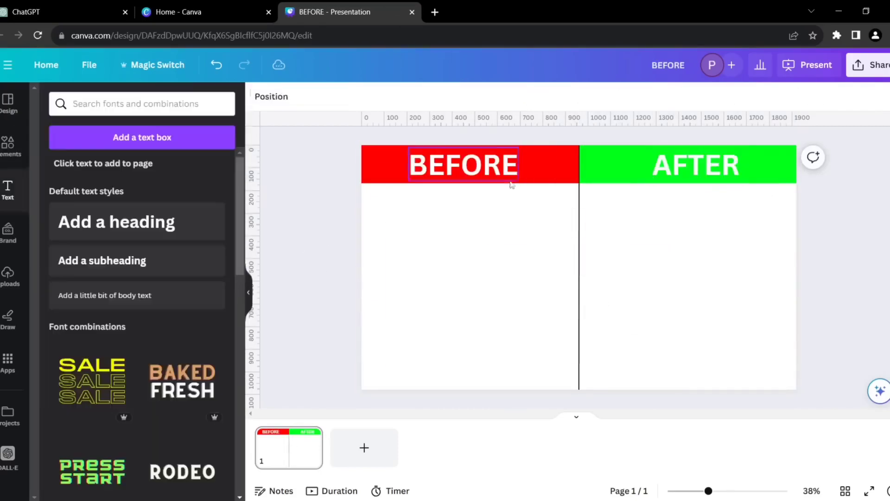
pyautogui.click(463, 164)
pyautogui.click(299, 97)
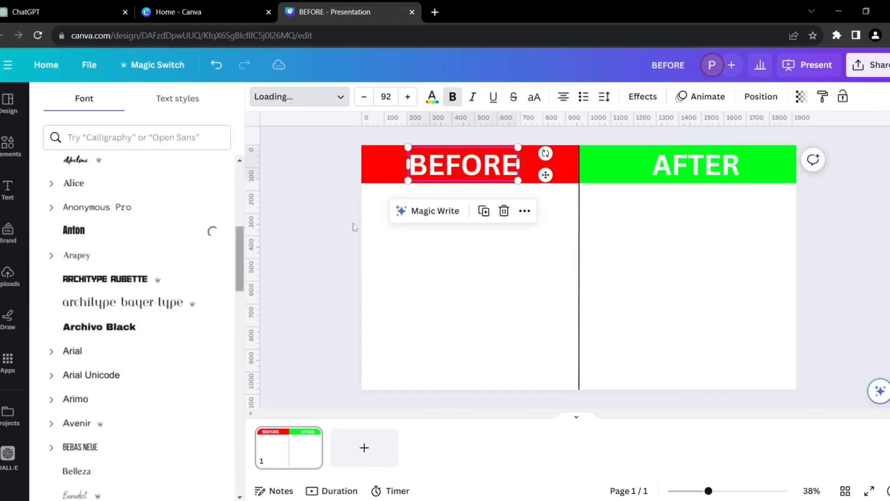
# Step: Search the elements for "stressed time running out", limit the results to photos and browse them
pyautogui.click(149, 106)
pyautogui.write('stress')
pyautogui.write('ed')
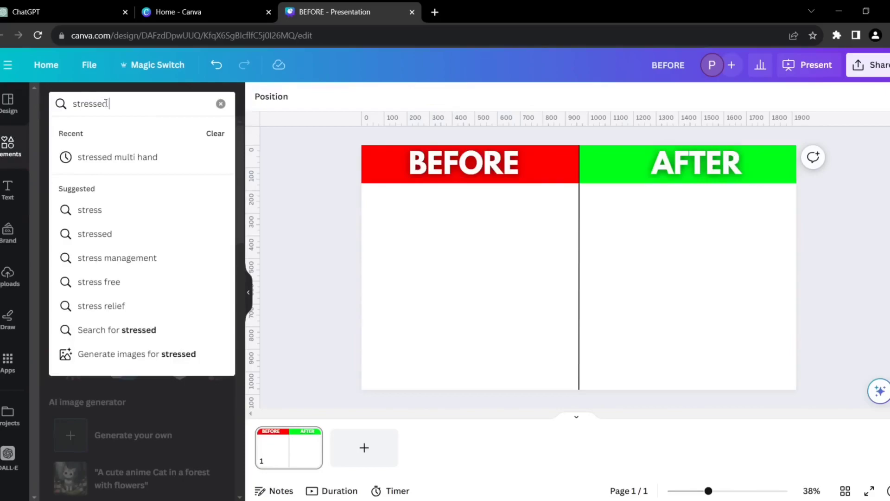
pyautogui.write(' time running out')
pyautogui.press('Return')
pyautogui.click(134, 132)
pyautogui.scroll(-3, 144, 317)
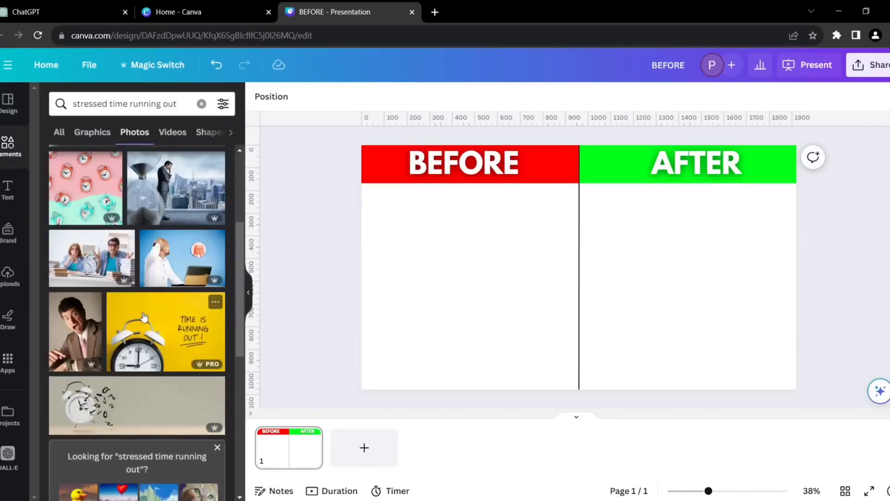
pyautogui.scroll(-10, 144, 317)
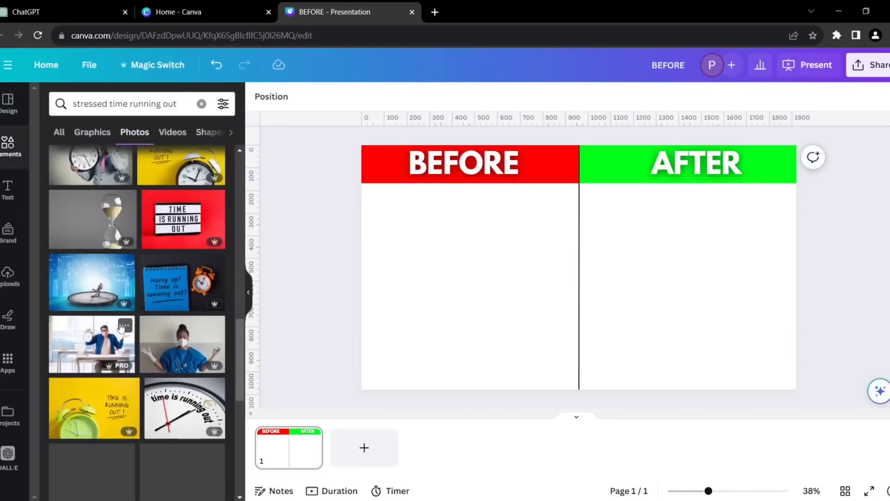
# Step: Try out two of the found photos, deleting the first and moving the overwhelmed man at his desk beneath the BEFORE banner
pyautogui.click(96, 294)
pyautogui.press('Delete')
pyautogui.scroll(-5, 139, 301)
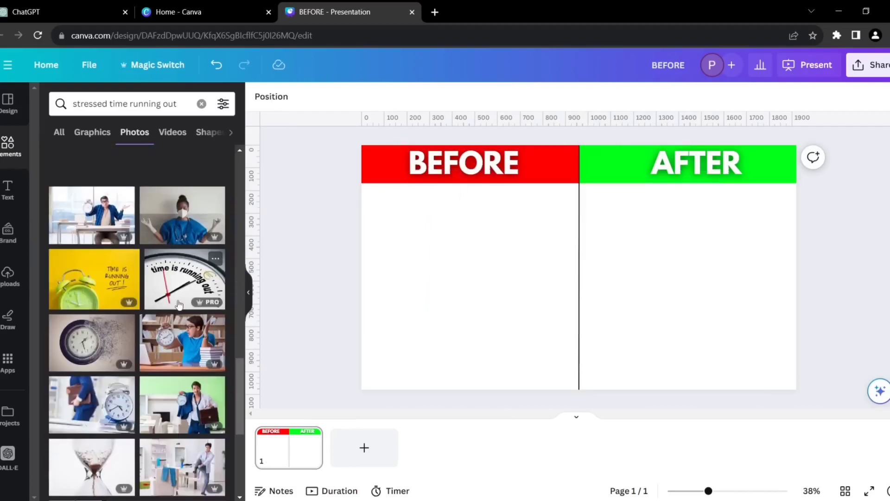
pyautogui.scroll(-3, 179, 304)
pyautogui.click(180, 302)
pyautogui.moveTo(579, 268); pyautogui.dragTo(518, 280)
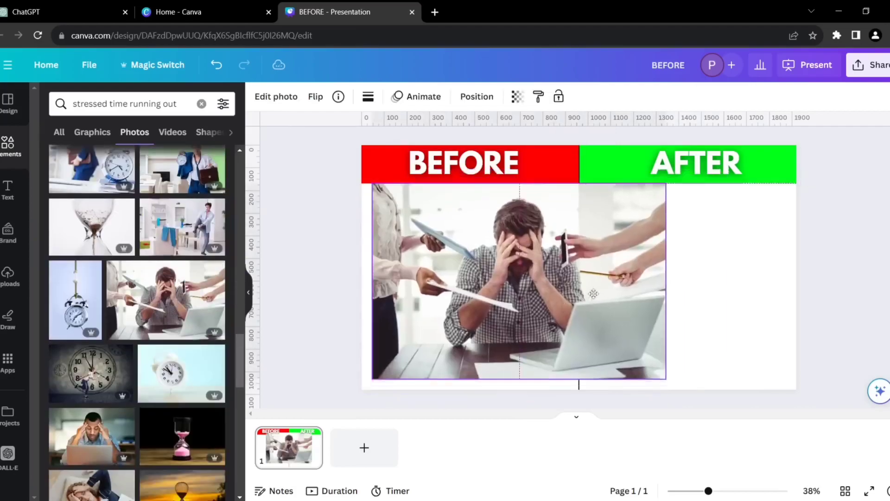
# Step: Open all magic recommendations and add the photo of the smiling man with a laptop and raised thumb for the AFTER half
pyautogui.click(663, 306)
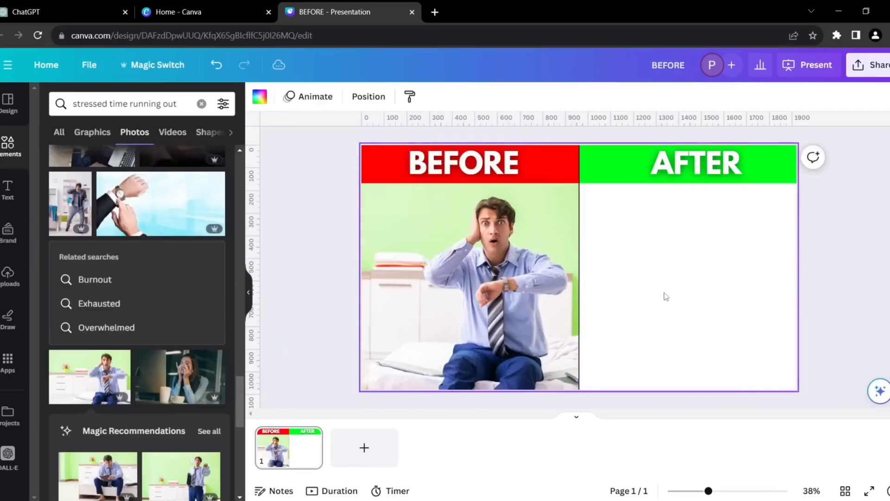
pyautogui.scroll(-2, 162, 298)
pyautogui.click(208, 310)
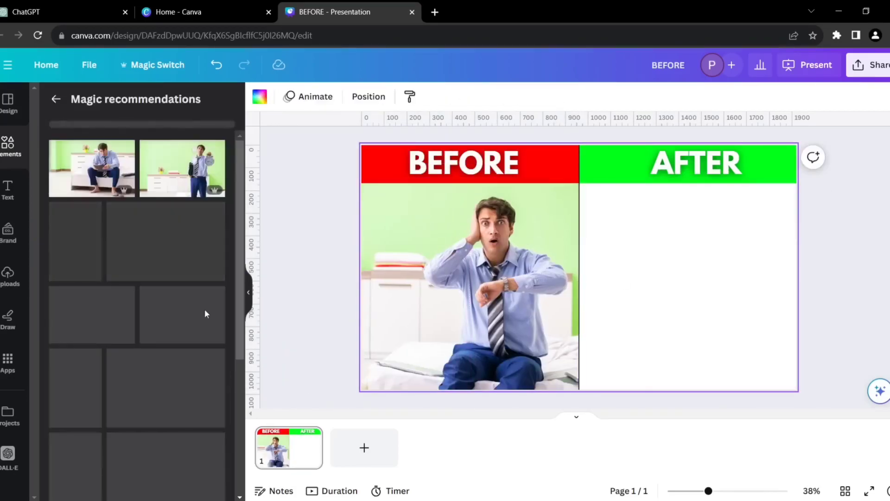
pyautogui.click(181, 172)
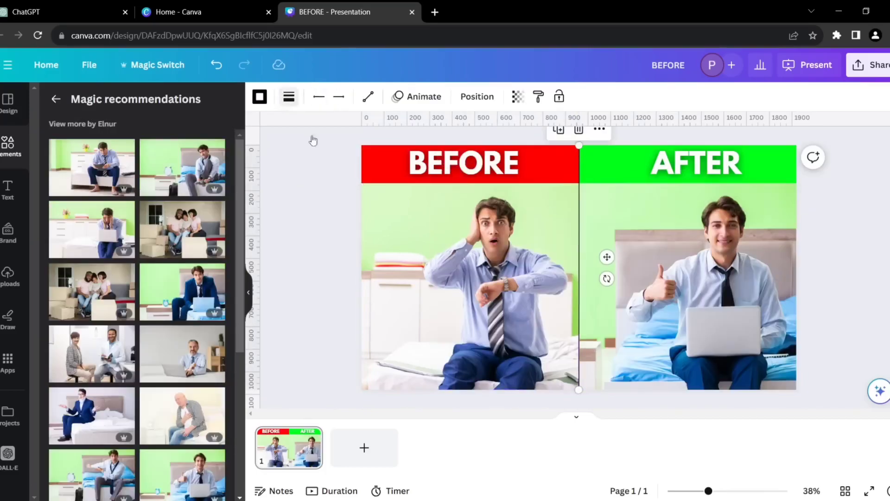
# Step: Thicken the vertical divider line between the halves and download the thumbnail as a 1,920 × 1,080 px JPG at quality 80
pyautogui.click(289, 97)
pyautogui.click(309, 222)
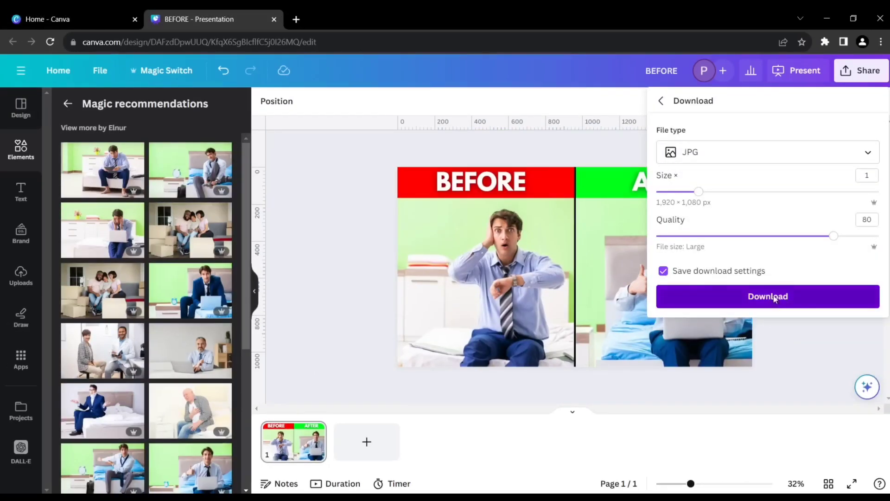
pyautogui.click(784, 298)
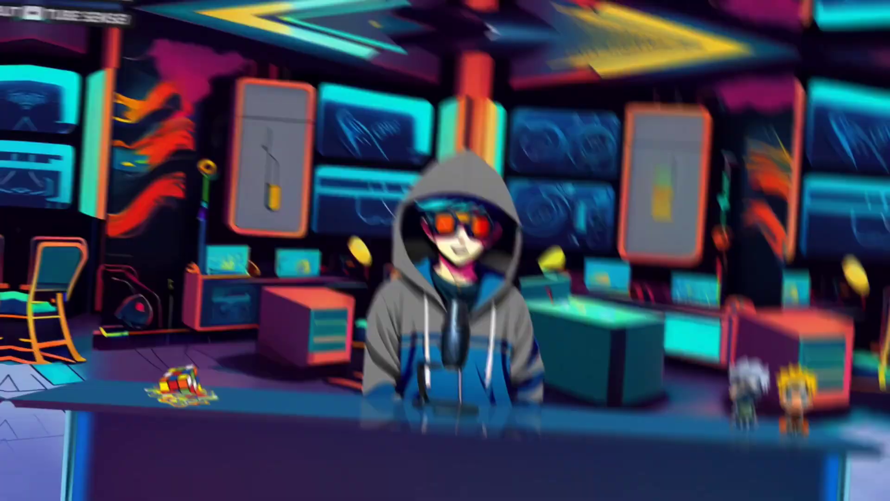